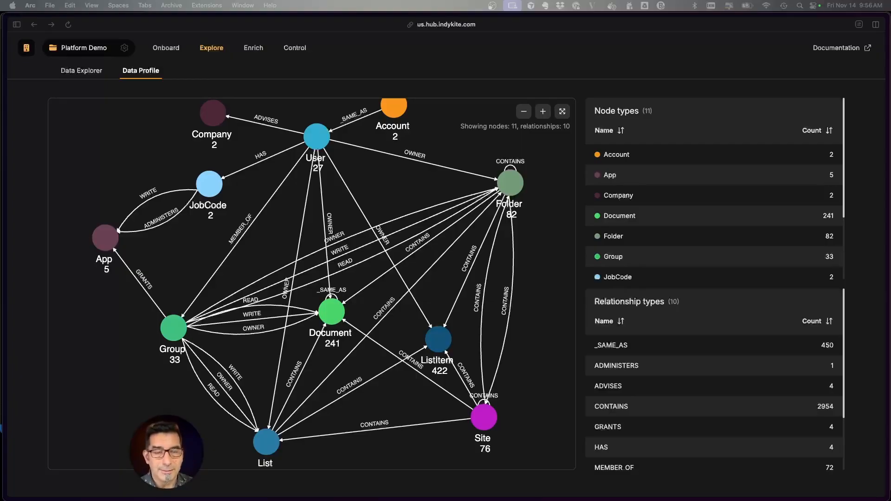
# Load the LumberCo company node into the Data Explorer graph from the recent searches
pyautogui.click(77, 77)
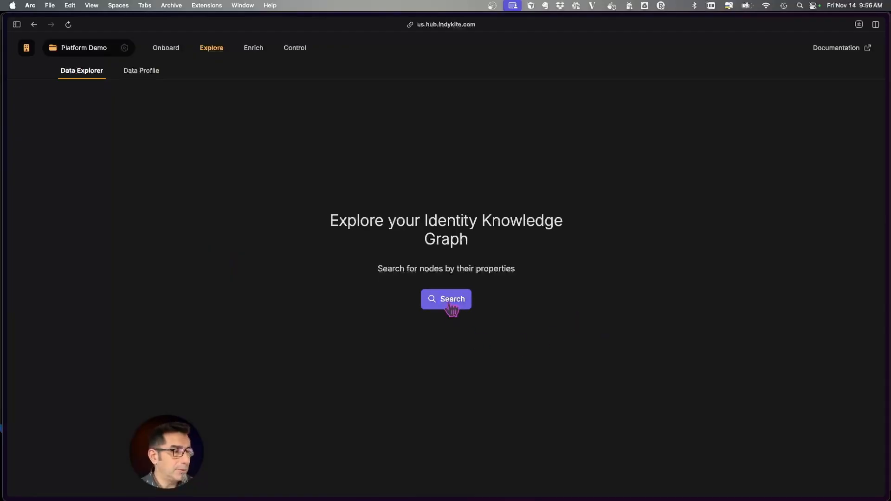
pyautogui.click(451, 304)
pyautogui.scroll(-10, 524, 368)
pyautogui.scroll(-10, 525, 368)
pyautogui.scroll(-6, 524, 369)
pyautogui.scroll(-8, 525, 368)
pyautogui.scroll(-1, 508, 395)
pyautogui.scroll(1, 508, 394)
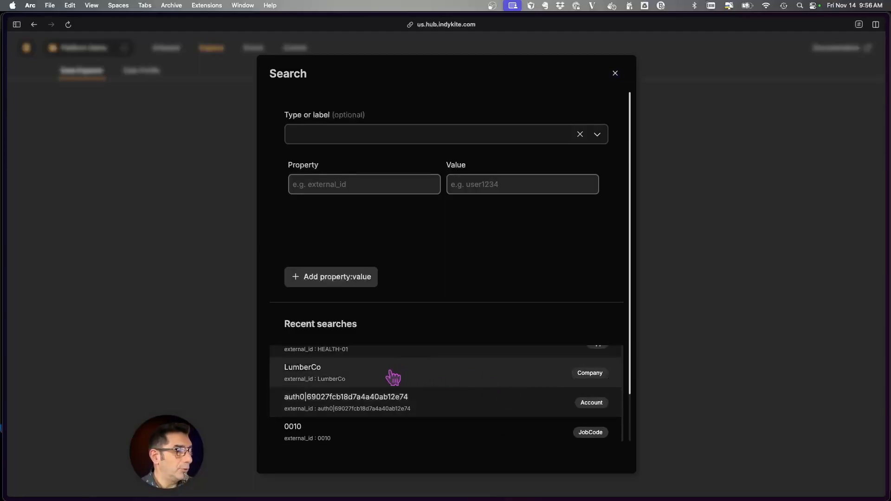
pyautogui.click(600, 373)
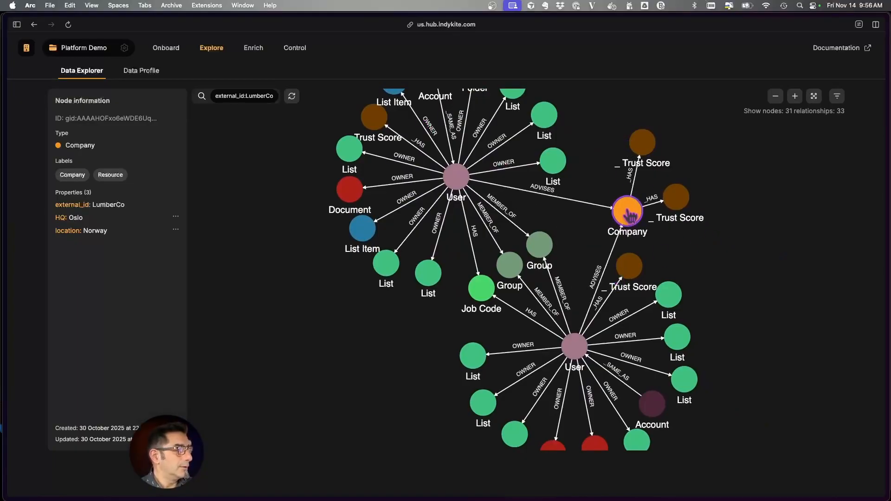
# Spread the two Trust Score nodes away from the LumberCo company node and show the source details of its HQ property
pyautogui.moveTo(652, 153); pyautogui.dragTo(679, 134)
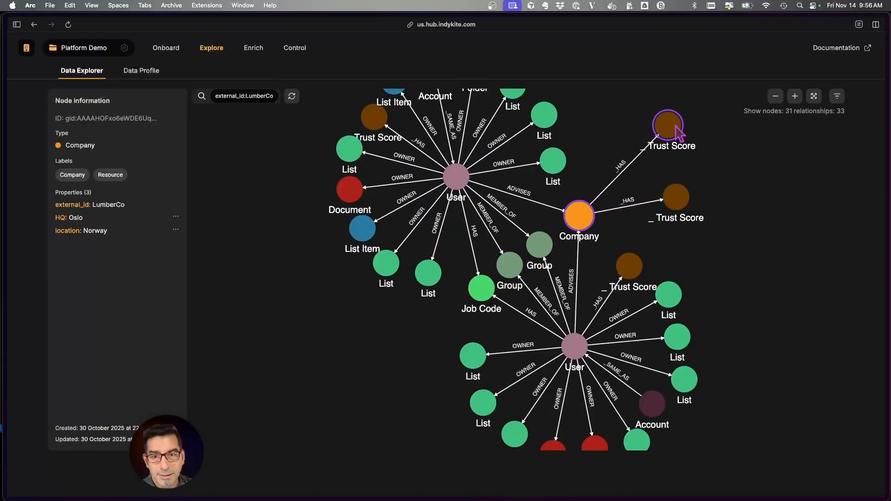
pyautogui.click(678, 134)
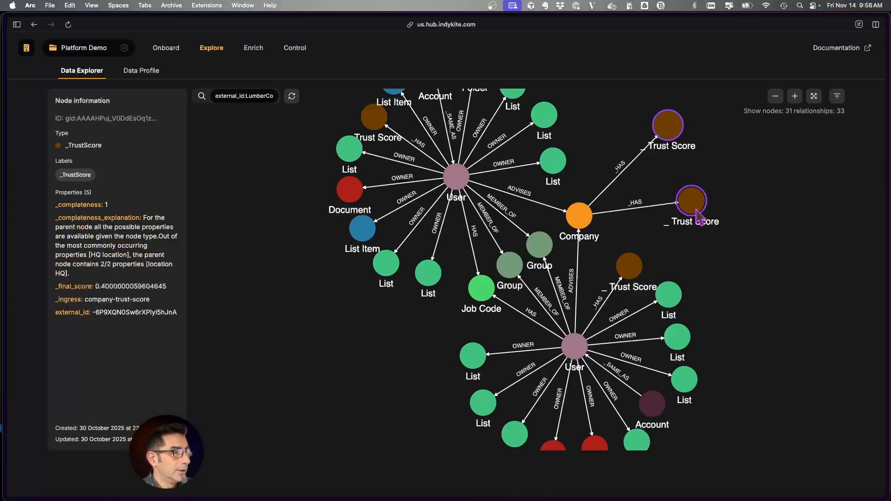
pyautogui.click(579, 215)
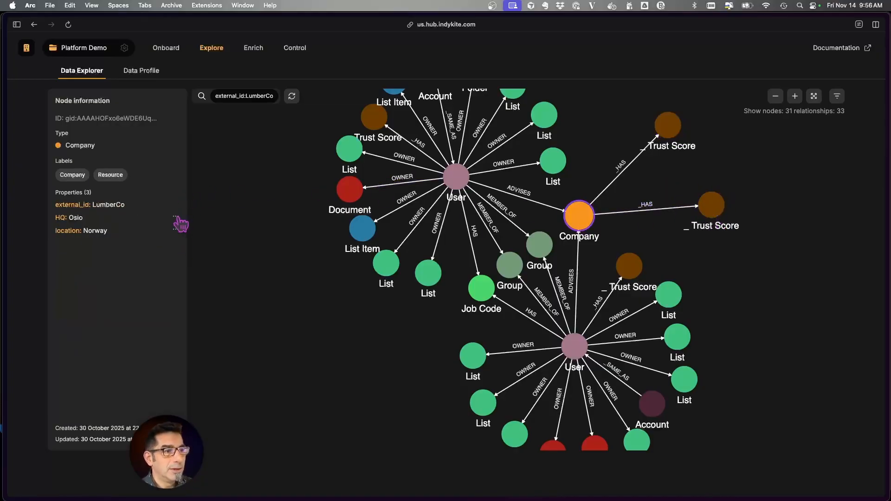
pyautogui.click(176, 217)
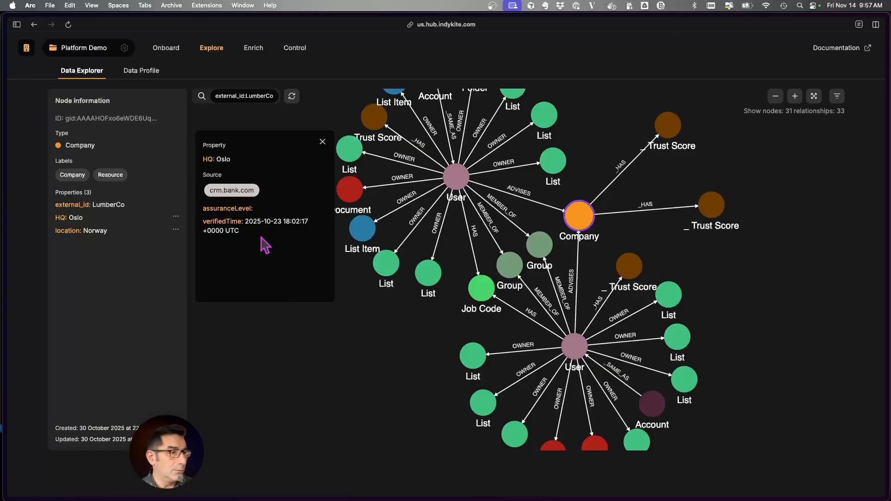
# Highlight the _final_score value of the company's upper Trust Score node, and return to the company's properties
pyautogui.click(666, 139)
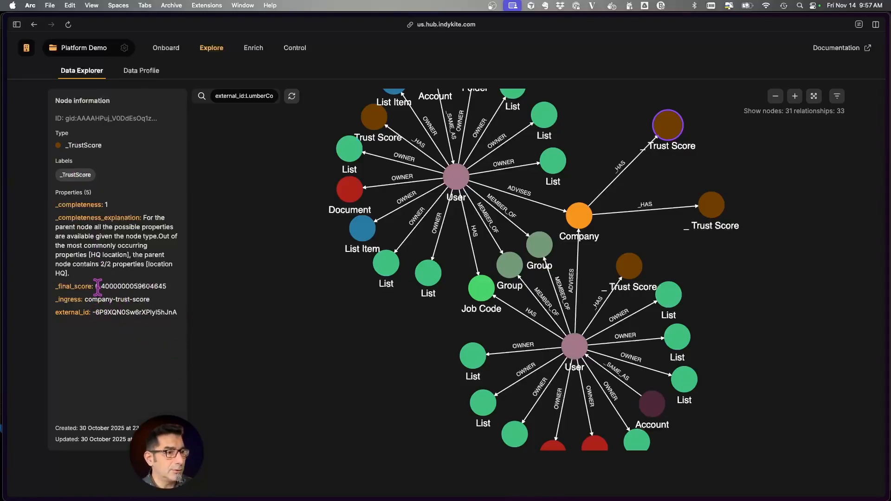
pyautogui.moveTo(95, 287); pyautogui.dragTo(173, 294)
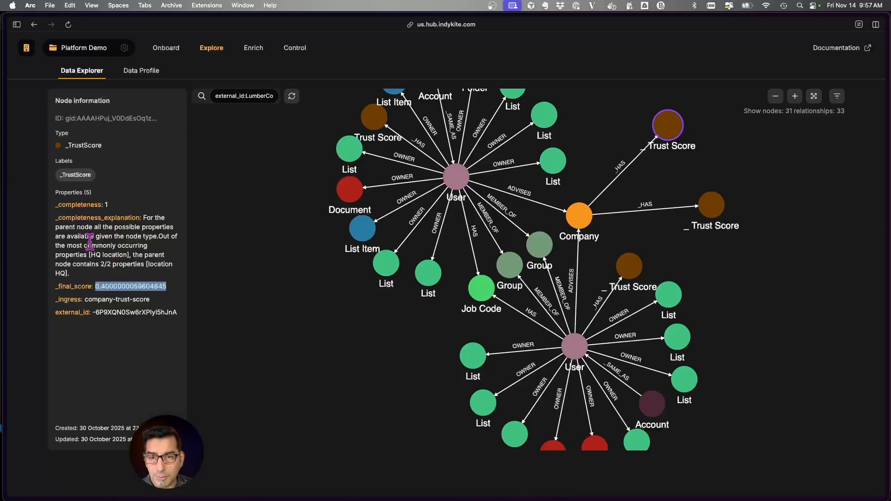
pyautogui.click(566, 228)
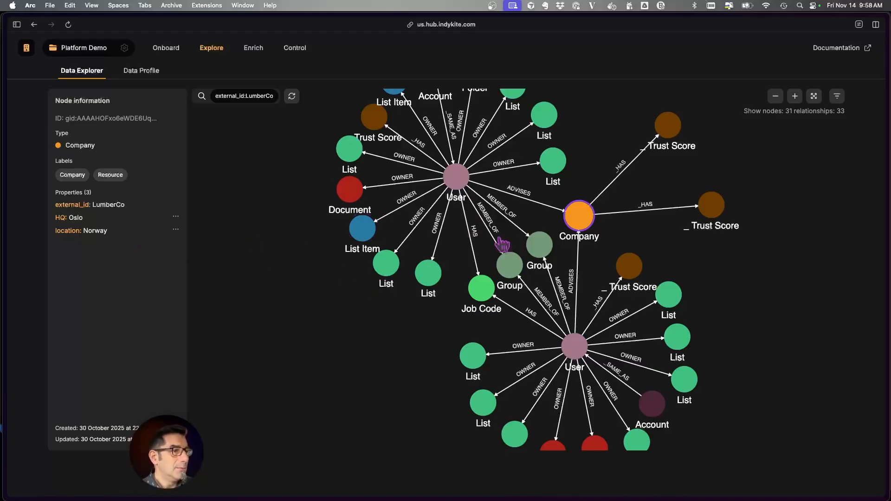
# Compare the properties of the two Trust Score nodes linked to the company, moving the lower one closer to the upper one
pyautogui.click(670, 132)
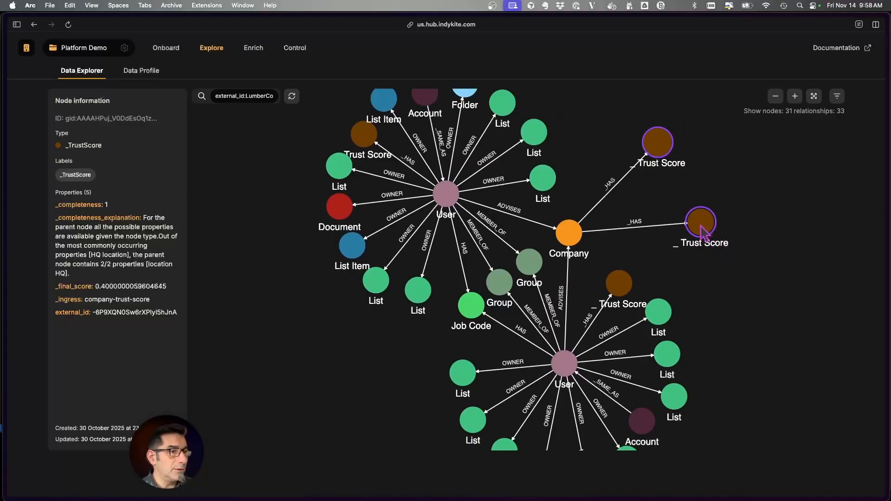
pyautogui.click(699, 229)
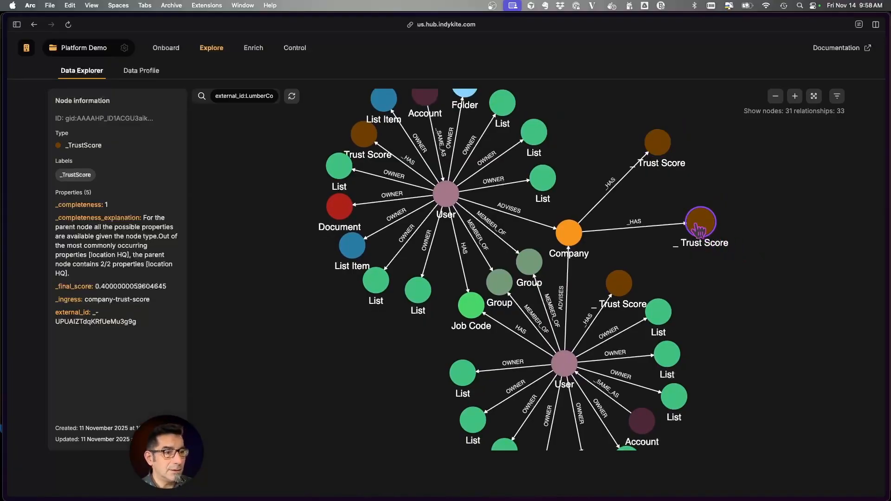
pyautogui.moveTo(698, 228); pyautogui.dragTo(686, 206)
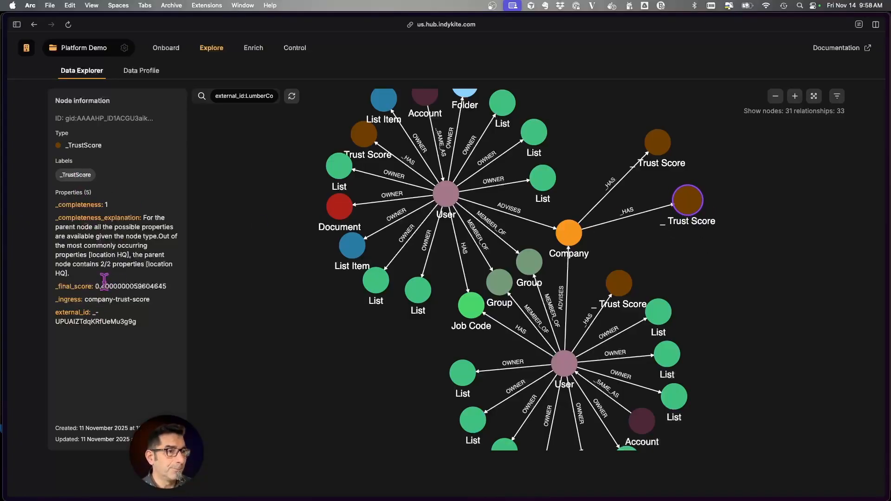
pyautogui.click(658, 142)
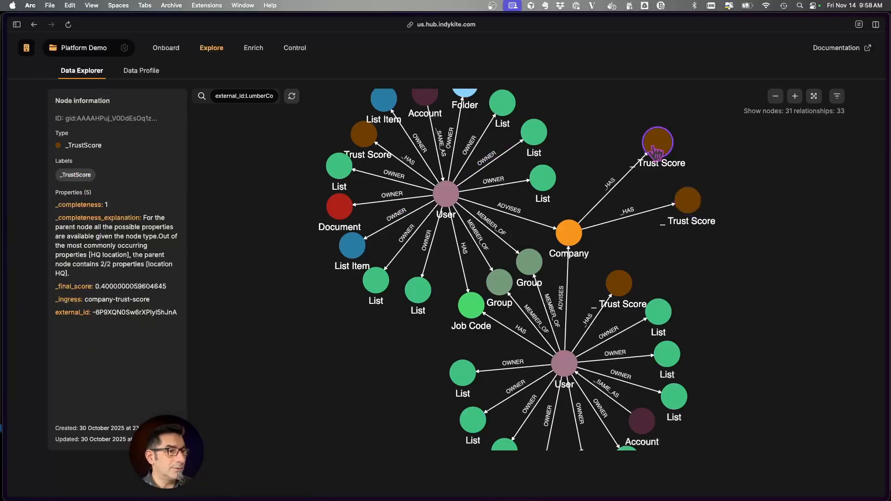
pyautogui.click(687, 200)
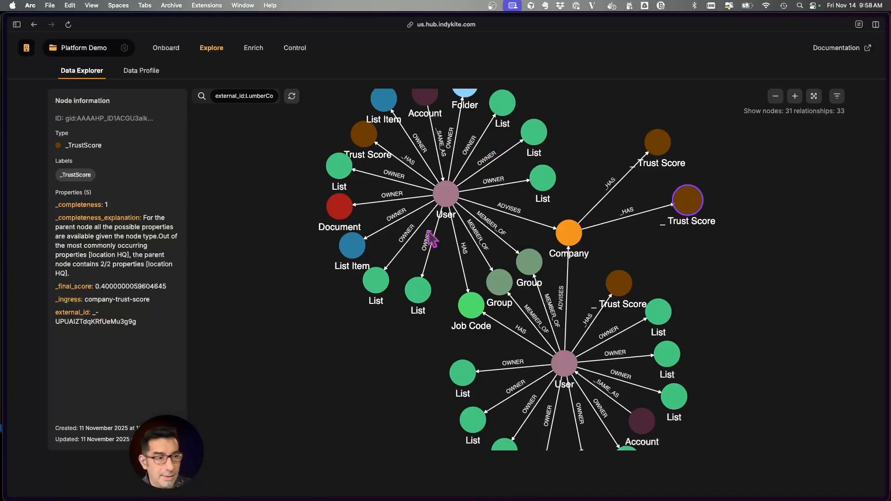
# Reselect the LumberCo company node and bring the lower User node's connections into view
pyautogui.click(564, 243)
pyautogui.scroll(-2, 753, 297)
pyautogui.moveTo(746, 317); pyautogui.dragTo(751, 299)
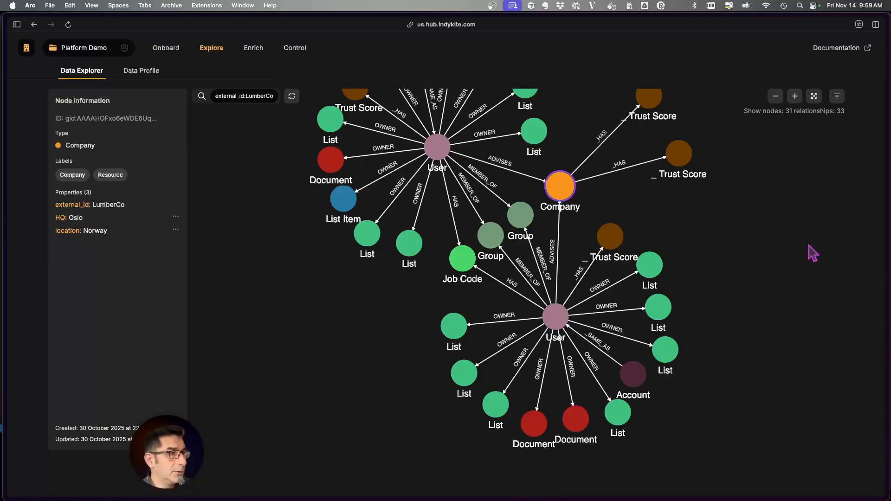
# Open the Get User Documents authorization policy for editing from the Policy Manager
pyautogui.click(295, 47)
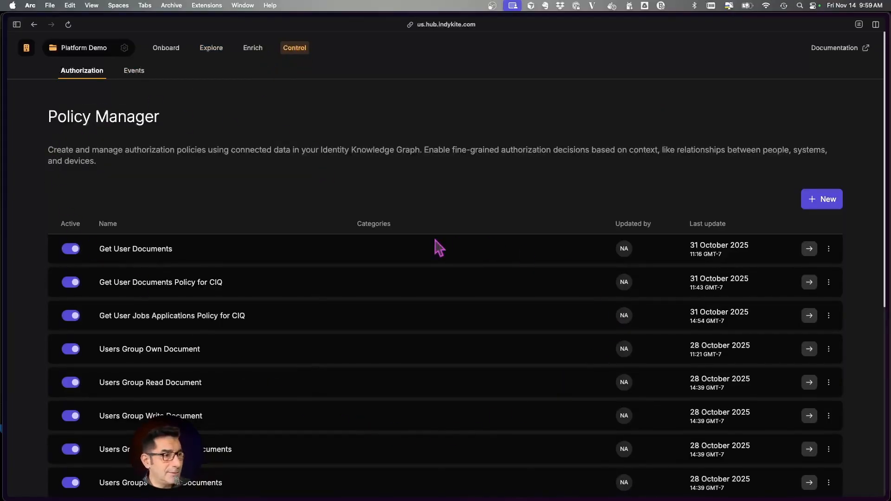
pyautogui.scroll(-2, 447, 300)
pyautogui.scroll(-3, 447, 300)
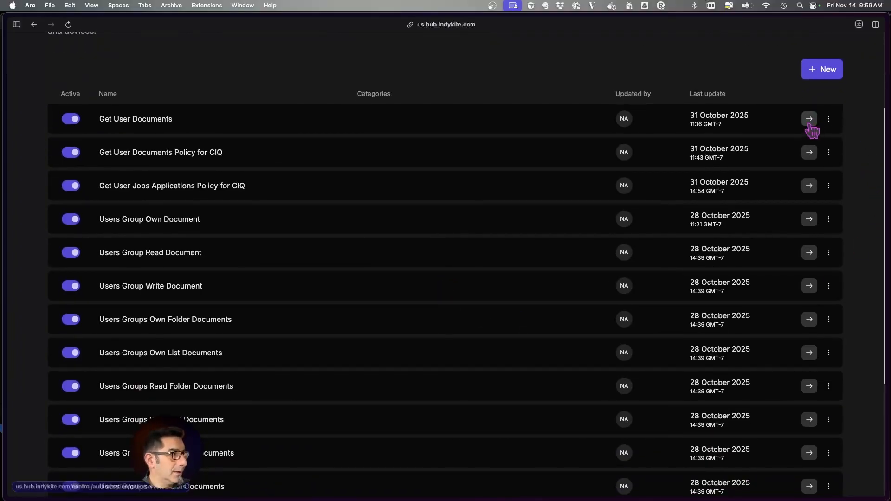
pyautogui.click(812, 122)
pyautogui.click(814, 122)
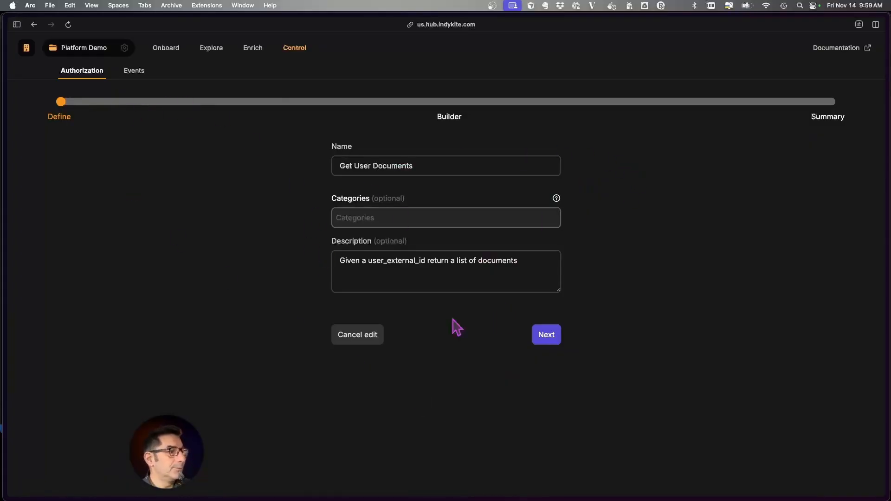
# Advance the Get User Documents policy to its Builder stage and examine the policy code's Cypher condition and filters
pyautogui.click(555, 337)
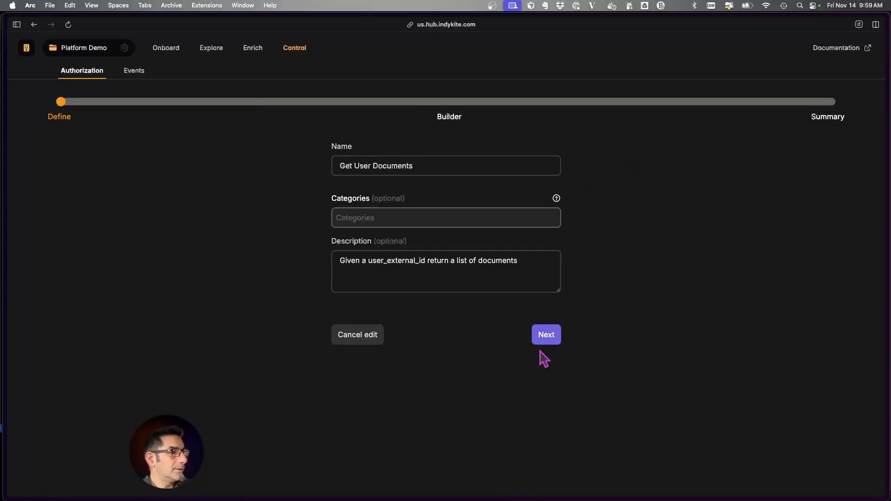
pyautogui.scroll(-5, 292, 245)
pyautogui.scroll(5, 291, 244)
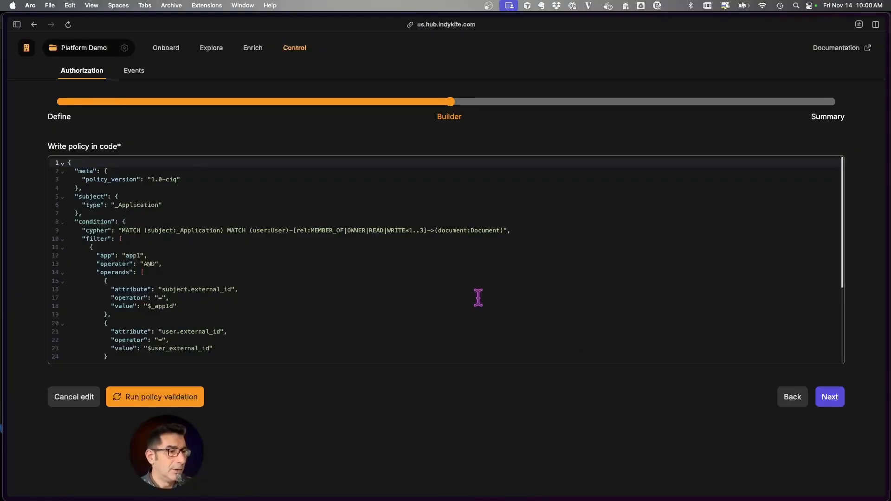
pyautogui.scroll(-5, 477, 299)
pyautogui.scroll(4, 478, 299)
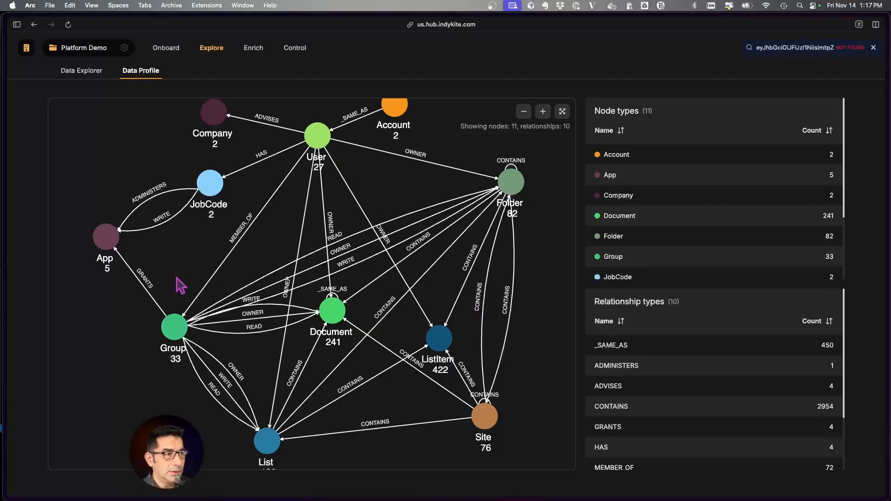
# Reposition the Document, Group and Folder nodes in the Data Profile graph to make their relationships to User easier to read
pyautogui.moveTo(184, 283); pyautogui.dragTo(179, 303)
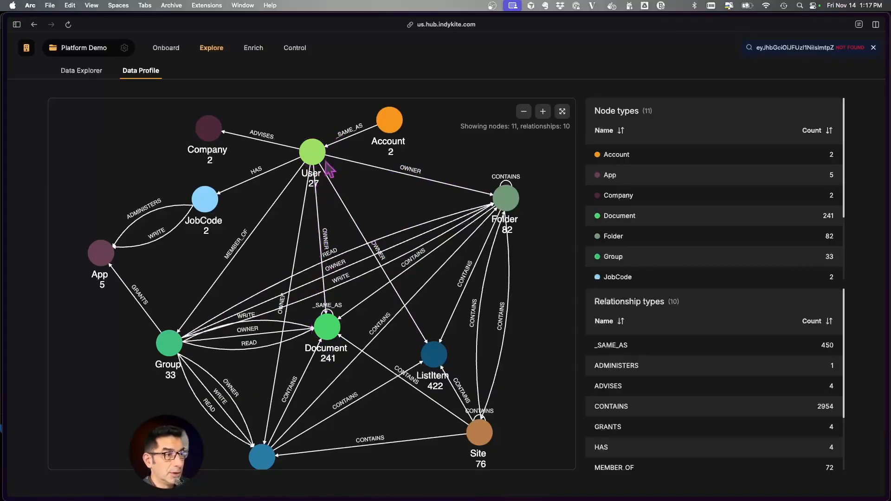
pyautogui.moveTo(326, 334)
pyautogui.mouseDown()
pyautogui.moveTo(335, 346)
pyautogui.moveTo(331, 337)
pyautogui.mouseUp()
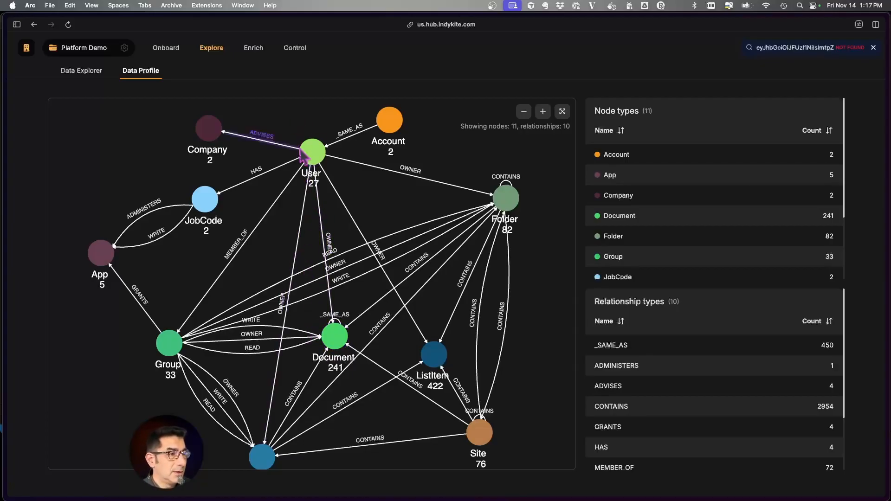
pyautogui.moveTo(168, 350); pyautogui.dragTo(149, 323)
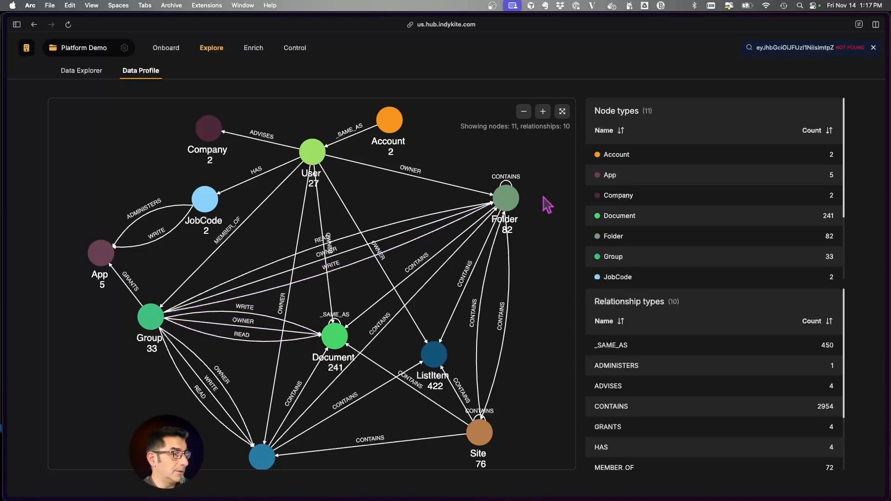
pyautogui.moveTo(507, 215); pyautogui.dragTo(470, 213)
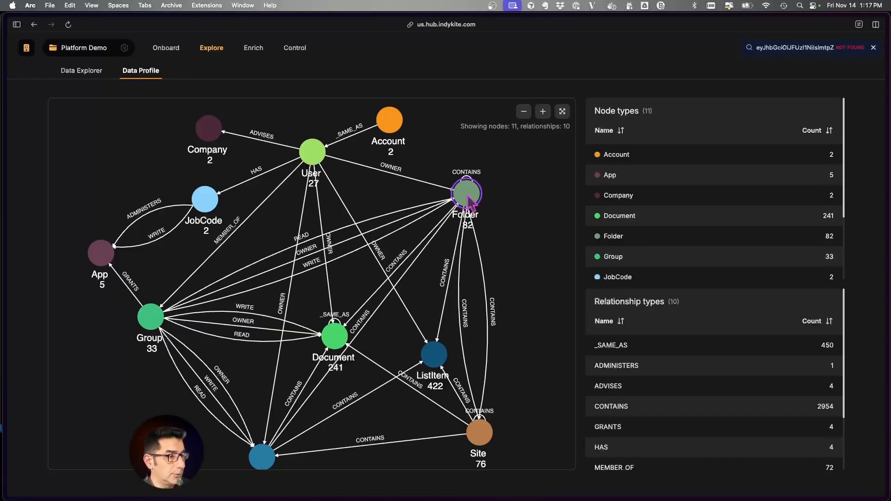
pyautogui.moveTo(335, 335); pyautogui.dragTo(315, 338)
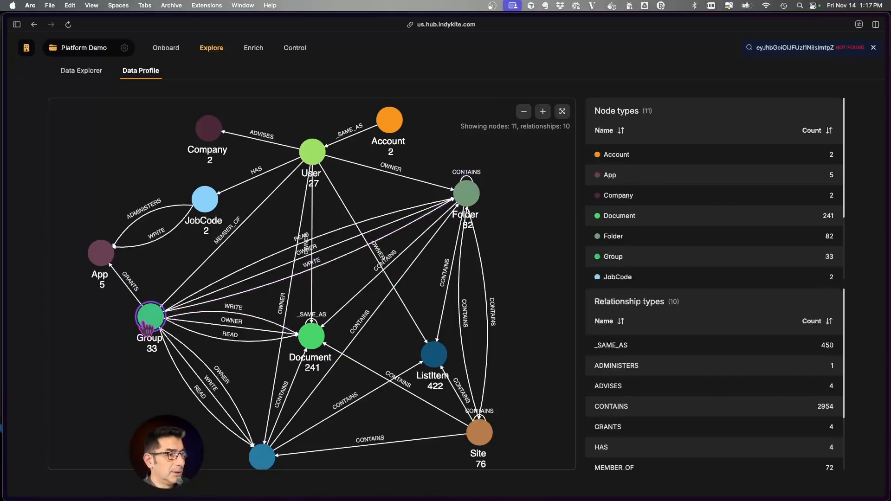
pyautogui.moveTo(149, 326); pyautogui.dragTo(141, 321)
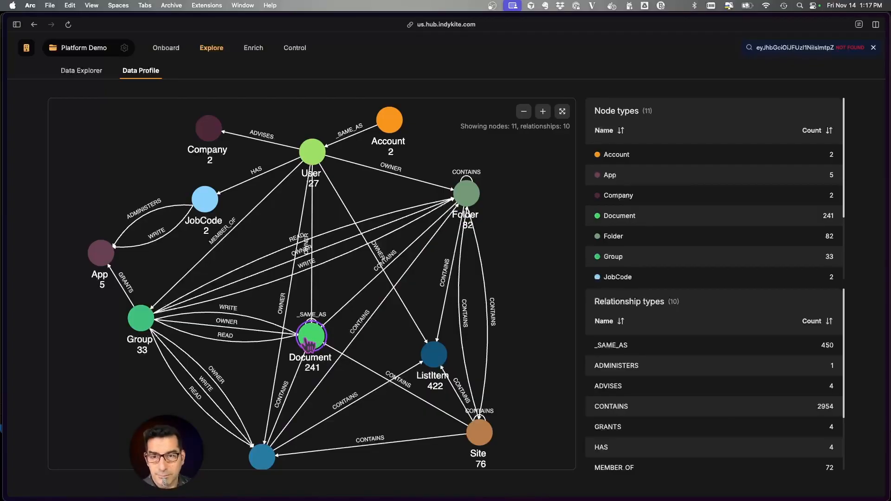
# Switch to Postman and send the Resource-Search request from the AuthZEN collection
pyautogui.moveTo(1, 186)
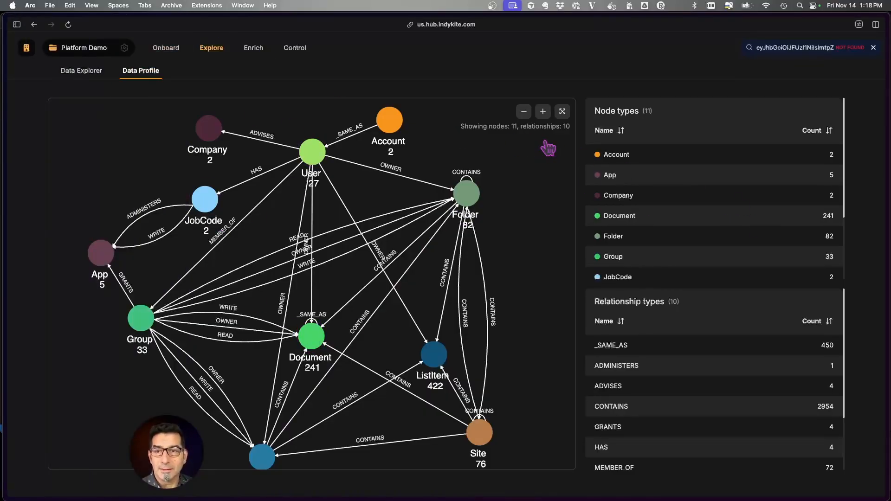
pyautogui.press('super+Tab')
pyautogui.moveTo(155, 435); pyautogui.dragTo(56, 428)
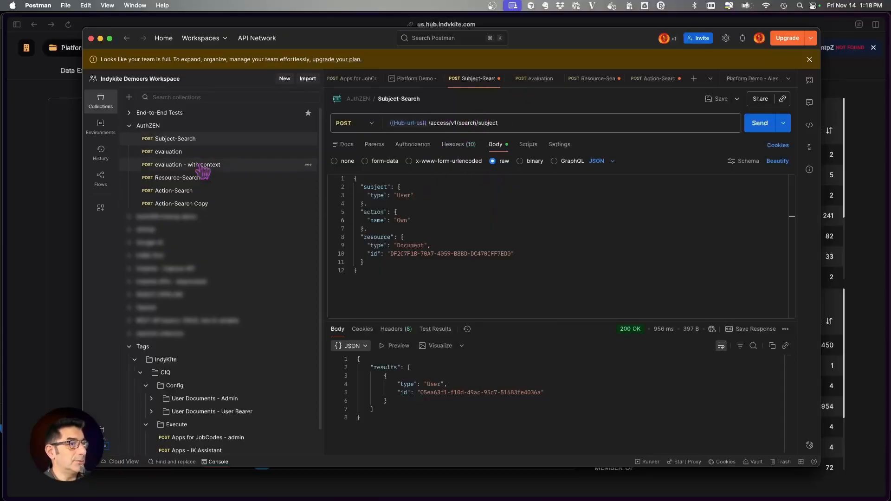
pyautogui.click(186, 178)
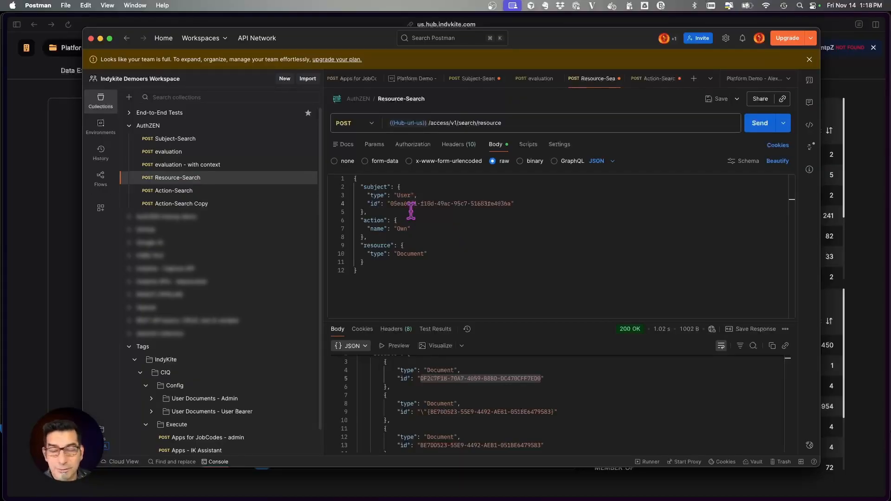
pyautogui.click(760, 123)
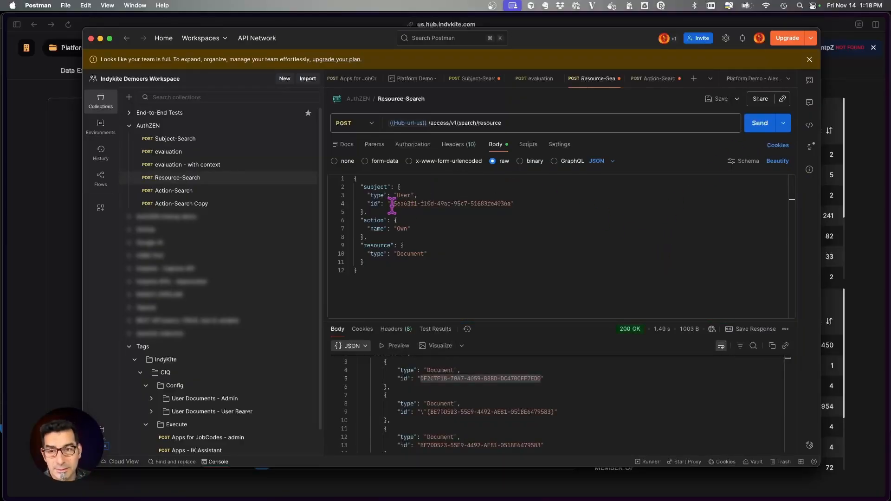
# Enlarge the response area of the Resource-Search request and look through the returned documents
pyautogui.moveTo(591, 319); pyautogui.dragTo(596, 282)
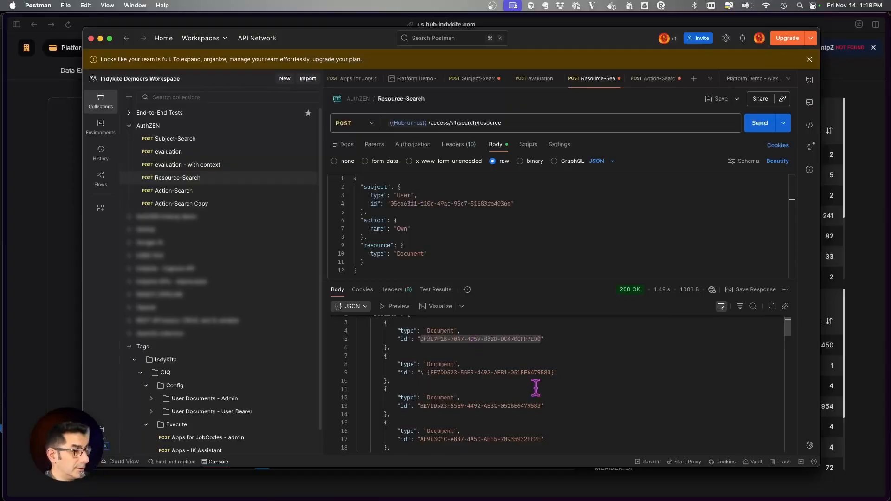
pyautogui.scroll(-8, 534, 385)
pyautogui.scroll(5, 534, 388)
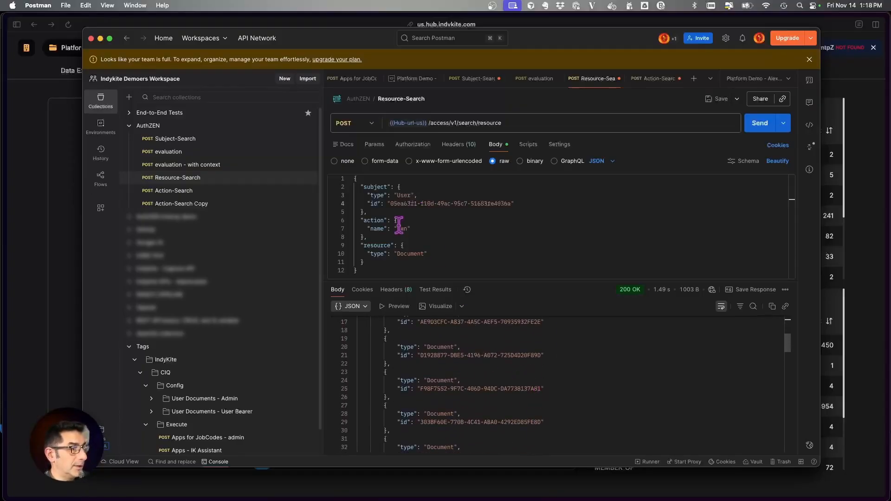
pyautogui.scroll(-7, 542, 413)
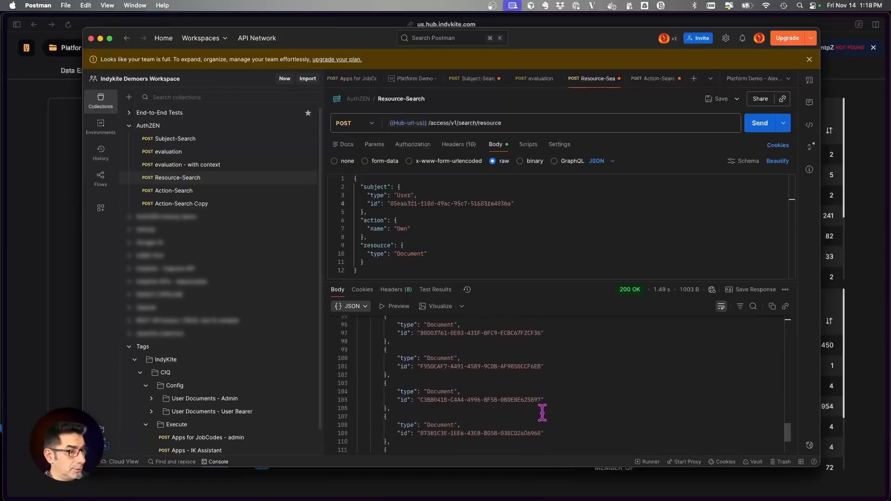
# Select the document ID 303BF60E-770B-4C41-ABA0-4292ED85FE8D in the Resource-Search response for reuse in another request
pyautogui.scroll(10, 541, 412)
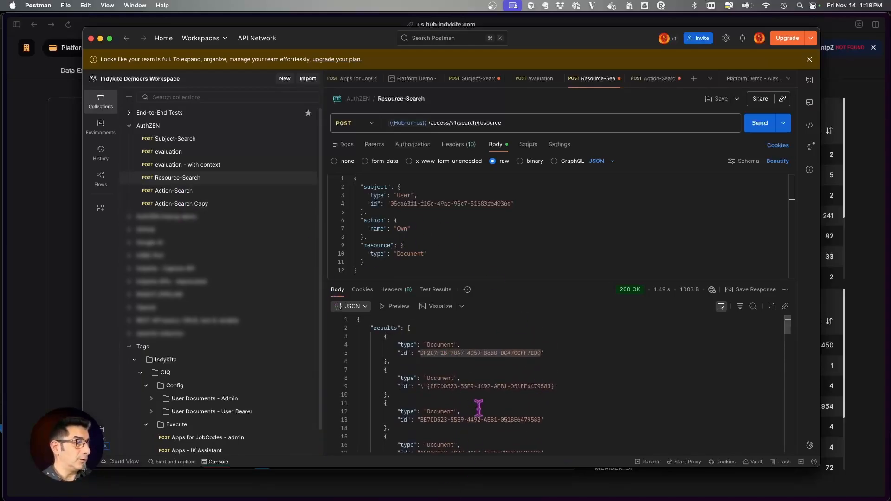
pyautogui.scroll(-3, 479, 411)
pyautogui.moveTo(421, 420); pyautogui.dragTo(540, 420)
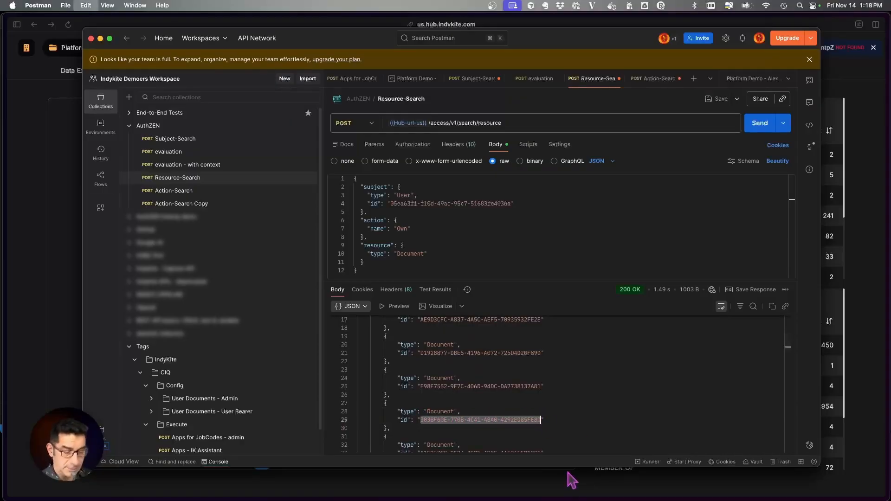
# Open the Subject-Search request, set its resource ID to 303BF60E-770B-4C41-ABA0-4292ED85FE8D and send it
pyautogui.click(177, 141)
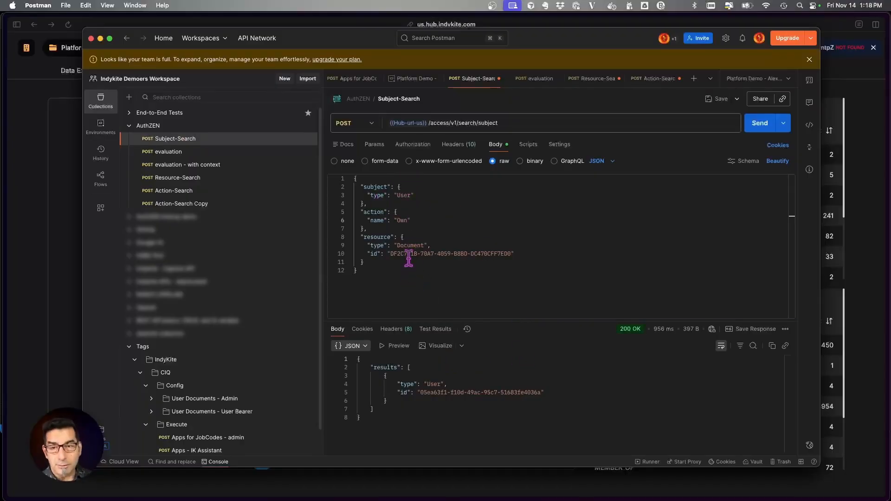
pyautogui.moveTo(390, 255); pyautogui.dragTo(454, 253)
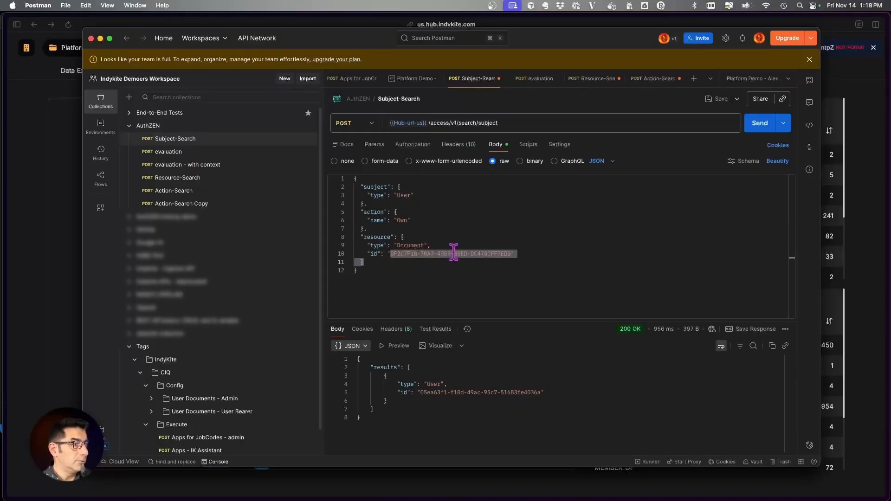
pyautogui.press('Left')
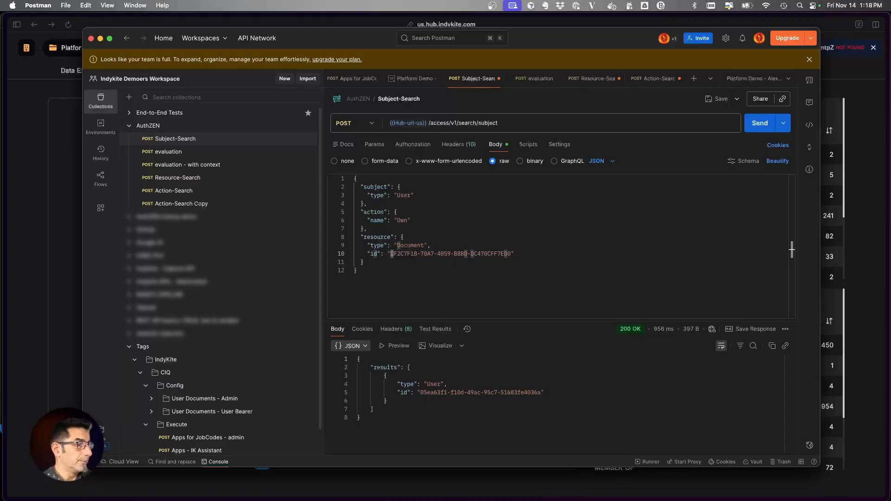
pyautogui.click(792, 253)
pyautogui.moveTo(390, 253); pyautogui.dragTo(511, 254)
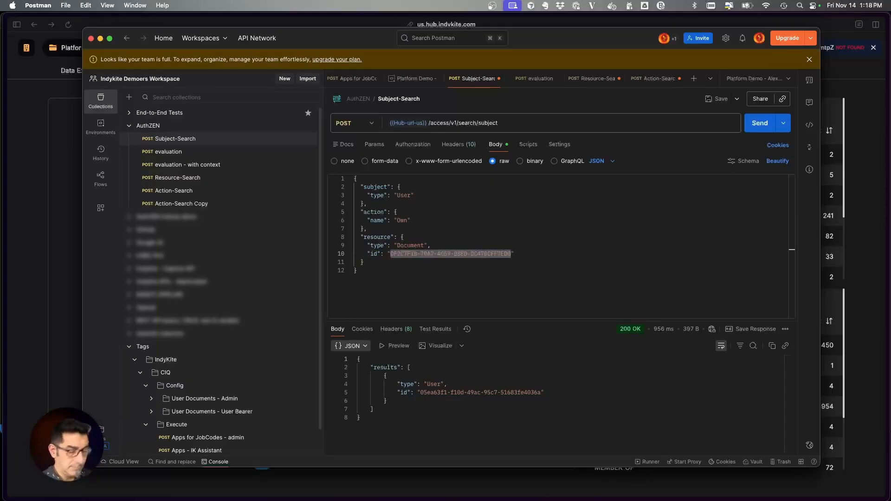
pyautogui.write('303BF60E-770B-4C41-ABA0-4292ED85FE8D')
pyautogui.click(762, 130)
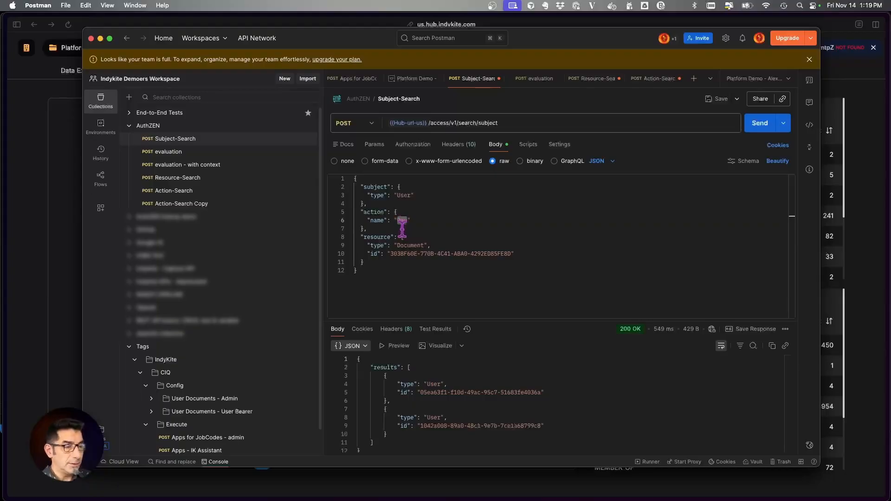
# Try the Subject-Search request with the action name set to Write
pyautogui.press('BackSpace')
pyautogui.write('Write')
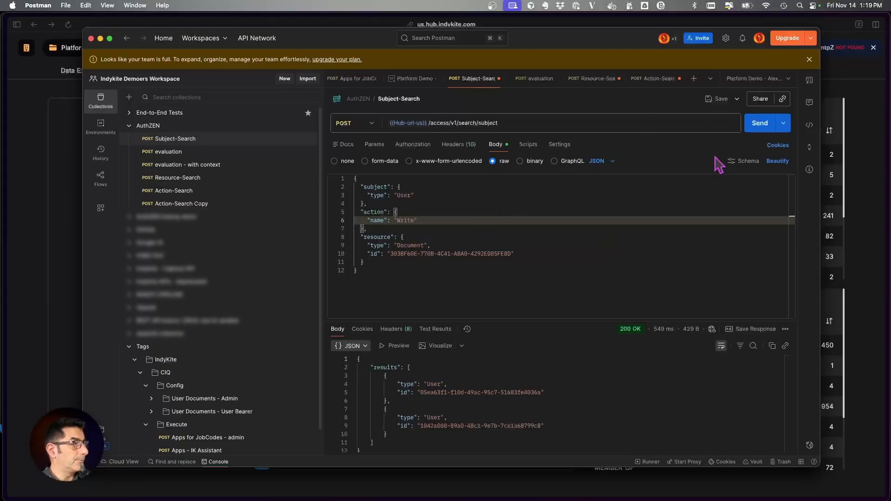
pyautogui.click(760, 123)
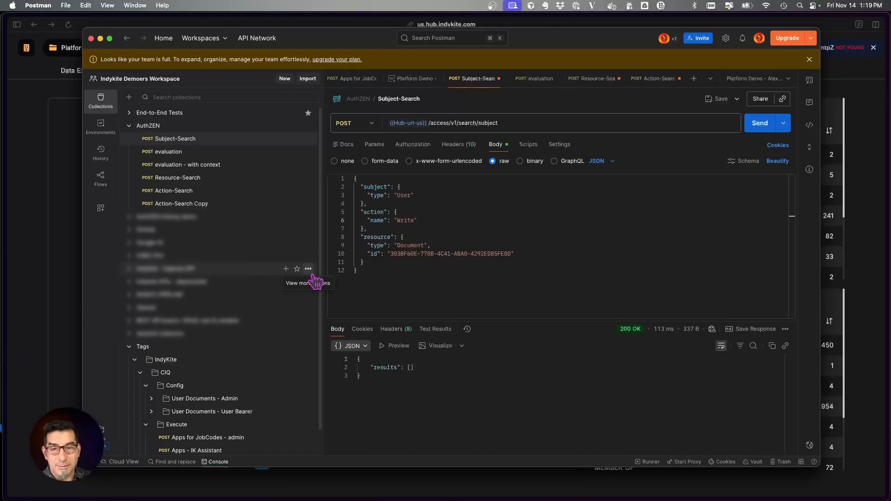
# Set the Subject-Search action name back to Own and resend the request
pyautogui.doubleClick(405, 220)
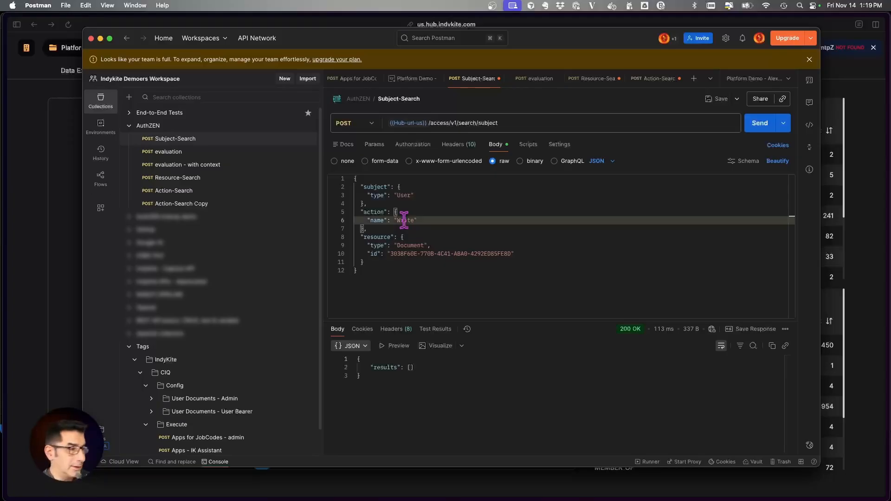
pyautogui.write('Own')
pyautogui.click(758, 123)
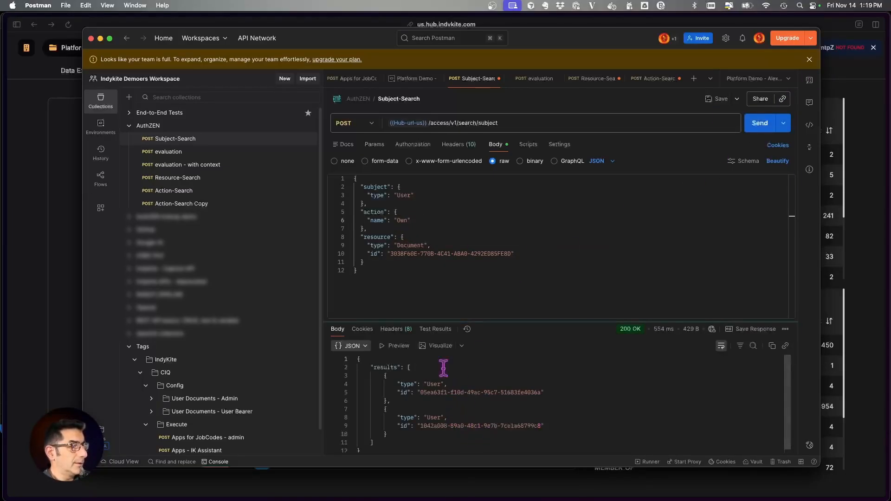
# Send the Action-Search request with resource ID 303BF60E-770B-4C41-ABA0-4292ED85FE8D and review the actions it returns
pyautogui.click(183, 192)
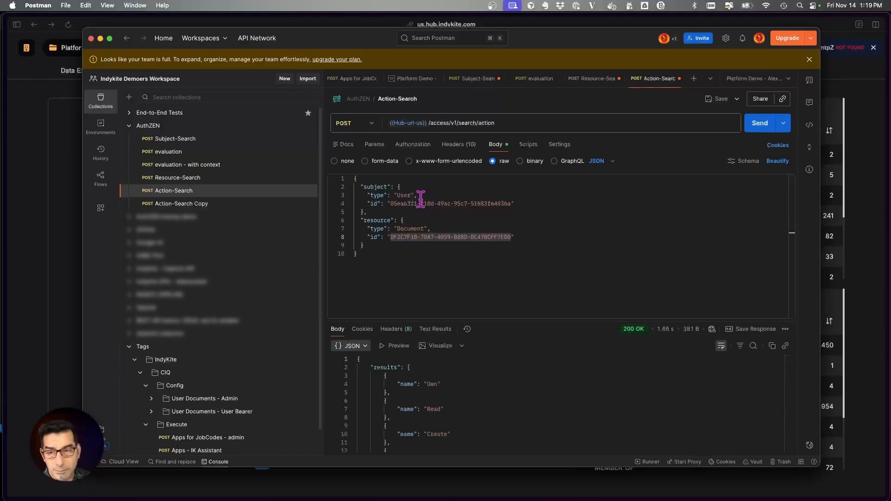
pyautogui.doubleClick(399, 238)
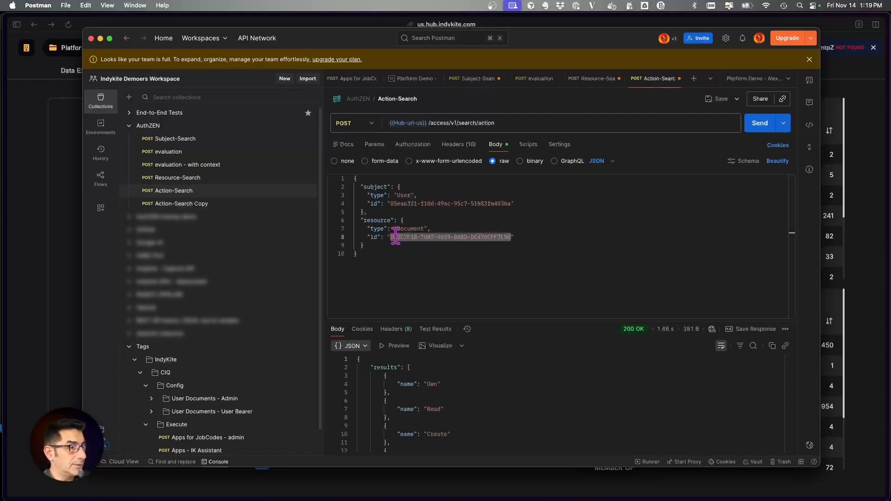
pyautogui.write('303BF60E-770B-4C41-ABA0-4292ED85FE8D')
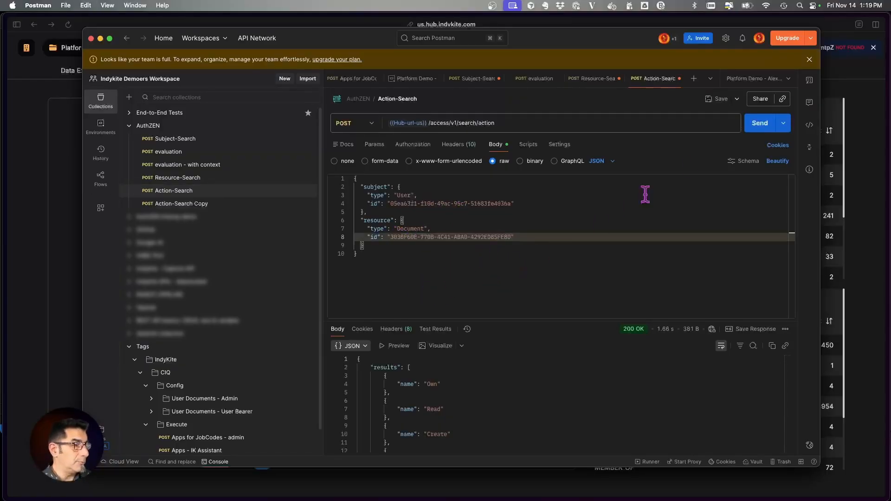
pyautogui.click(766, 131)
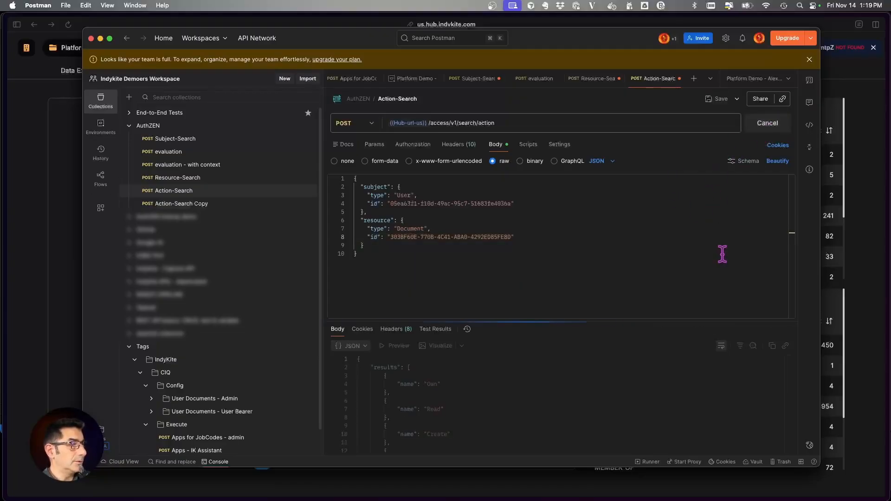
pyautogui.scroll(-2, 567, 406)
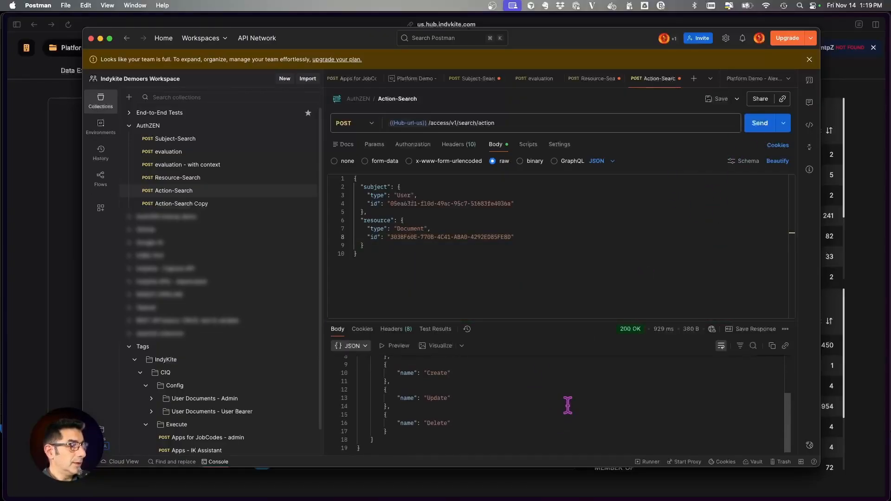
pyautogui.scroll(1, 488, 397)
pyautogui.scroll(-3, 462, 426)
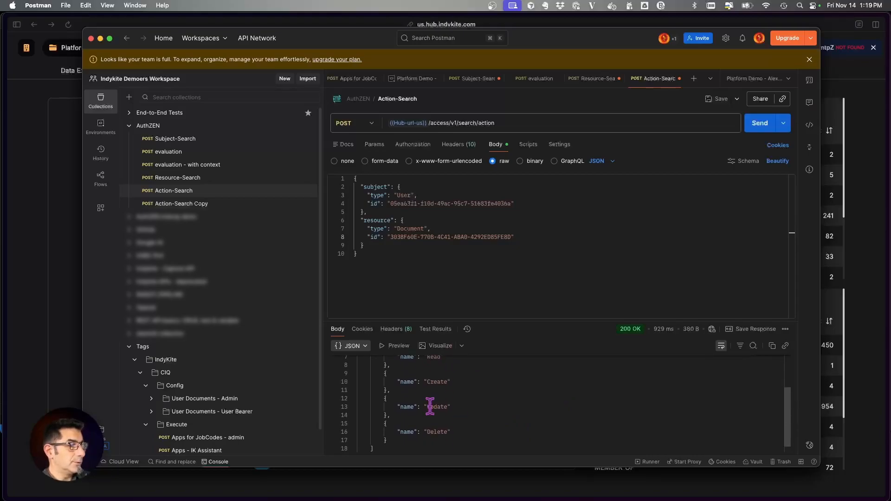
# Return to the Subject-Search request, set its action name to Update and send it
pyautogui.click(175, 144)
pyautogui.doubleClick(401, 220)
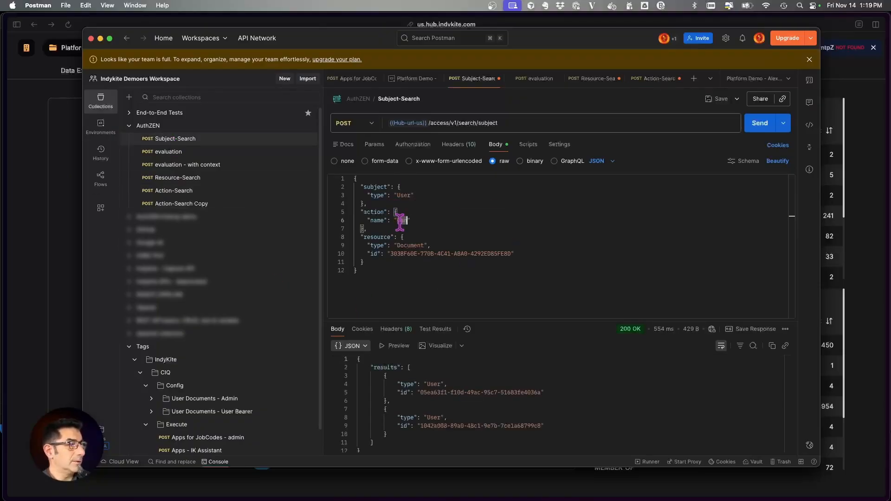
pyautogui.write('v')
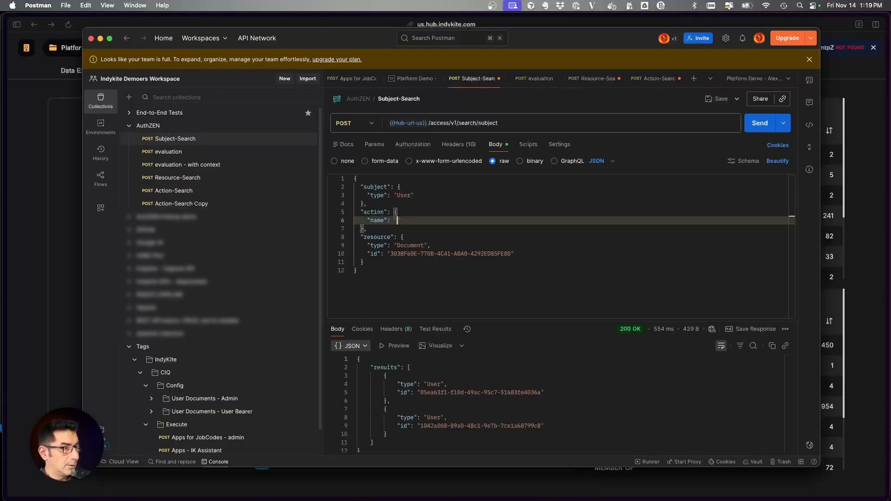
pyautogui.write('Update')
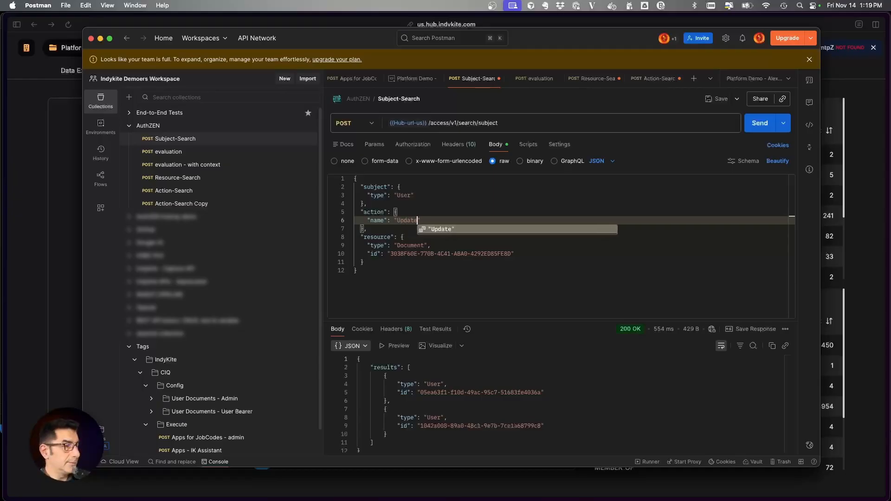
pyautogui.click(761, 123)
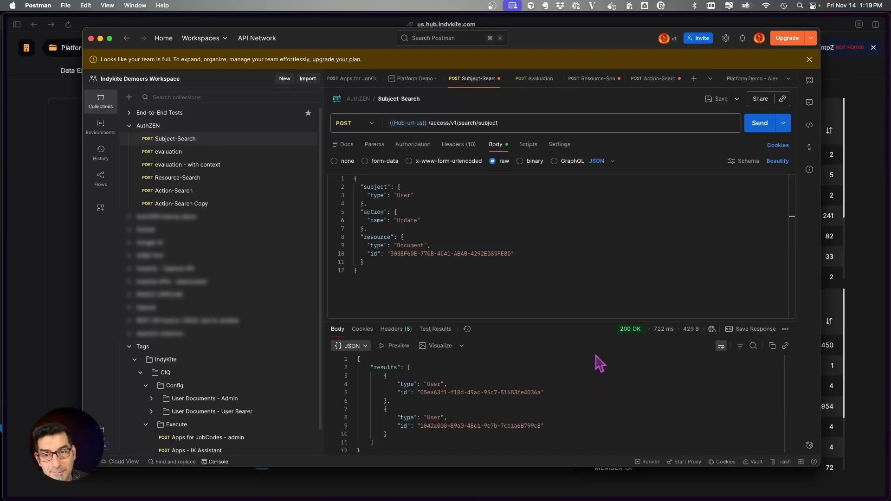
# Glance at the Data Profile graph in the browser, then return to Postman and open the Apps for JobCodes - admin request
pyautogui.click(28, 193)
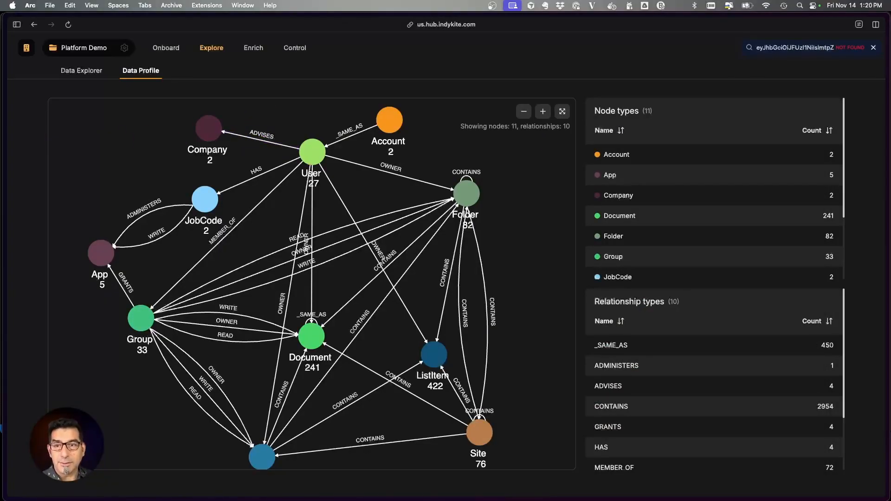
pyautogui.press('super+Tab')
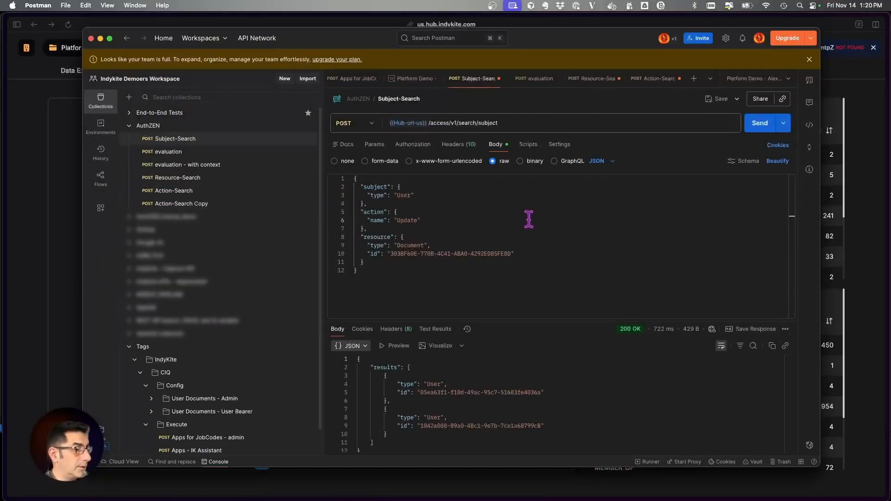
pyautogui.scroll(-1, 229, 297)
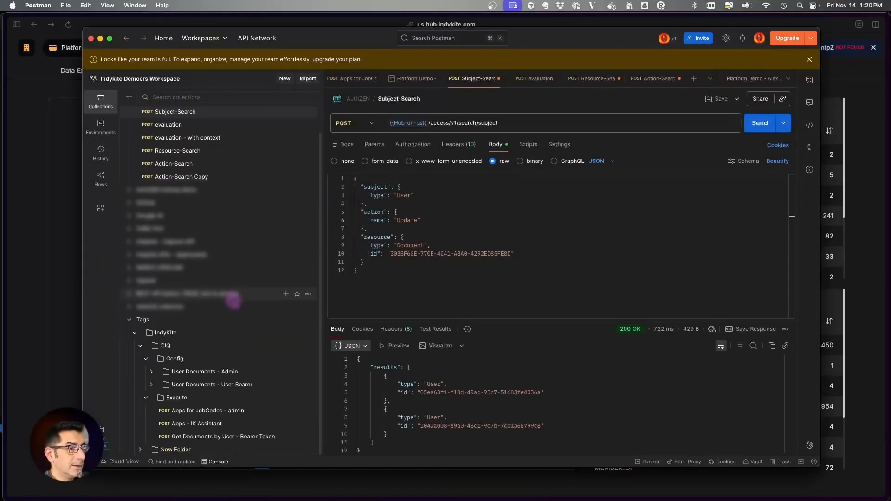
pyautogui.click(224, 411)
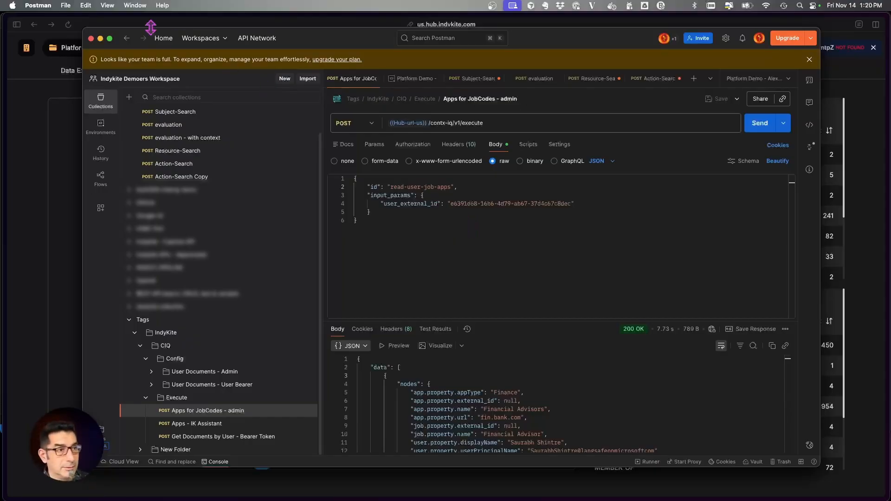
# Switch to the browser's Data Profile graph and move the JobCode and Company nodes apart
pyautogui.click(44, 144)
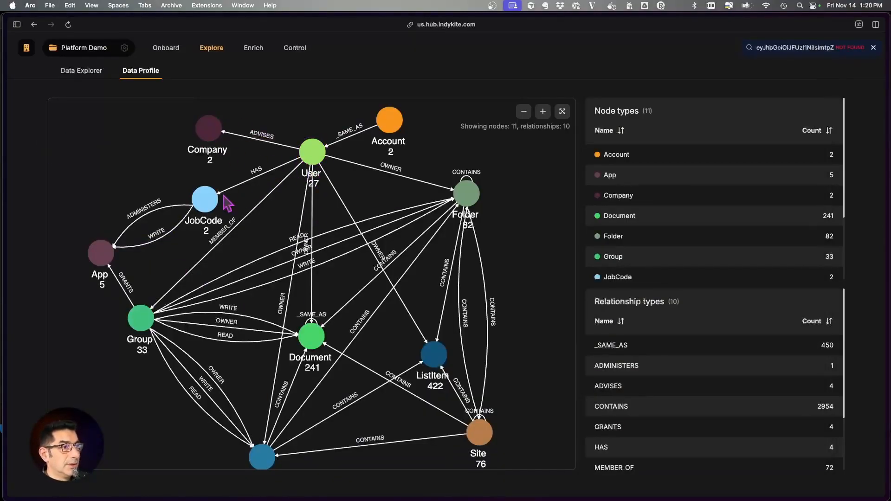
pyautogui.moveTo(202, 201); pyautogui.dragTo(222, 187)
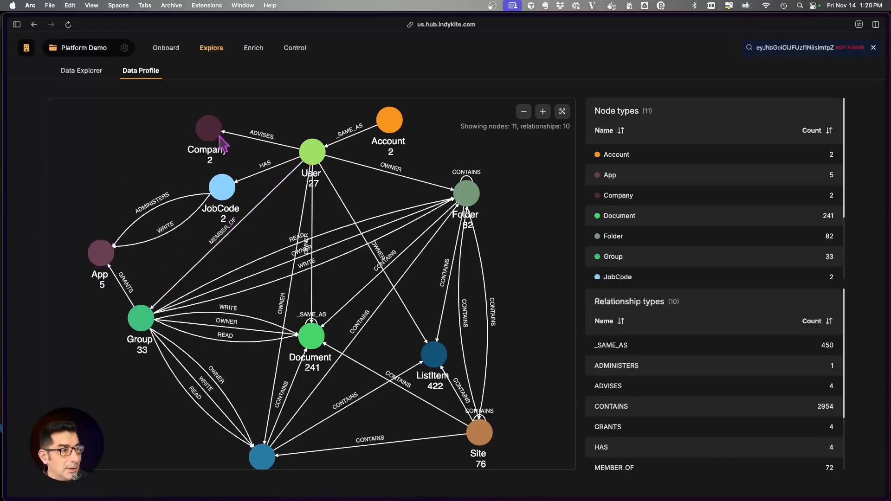
pyautogui.moveTo(220, 137); pyautogui.dragTo(188, 140)
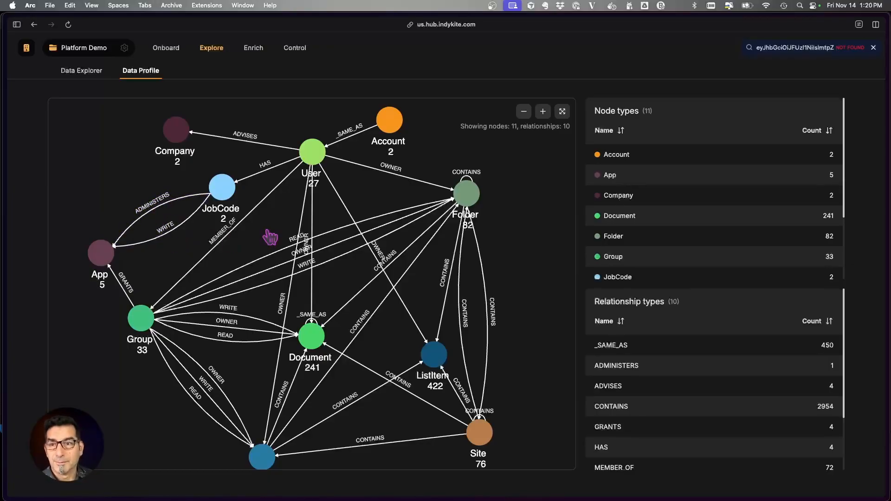
# Switch back to Postman, clear the old response of the Apps for JobCodes - admin request and send the request
pyautogui.press('super+Tab')
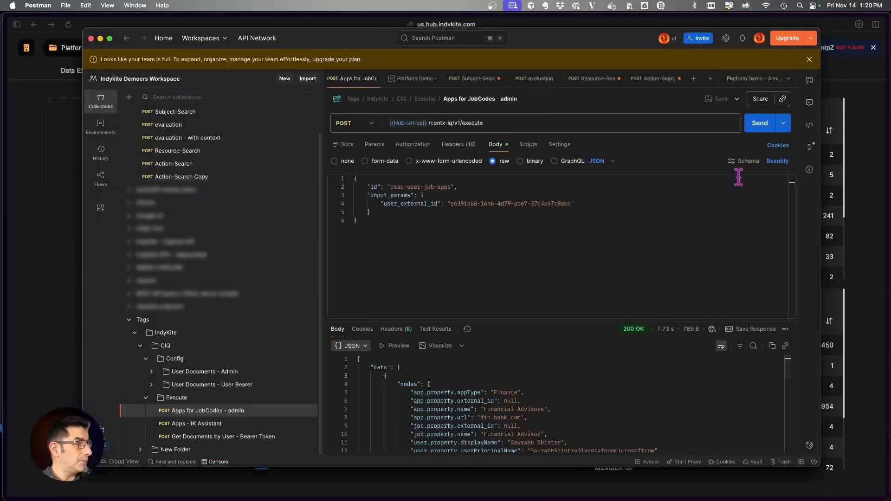
pyautogui.click(785, 329)
pyautogui.click(759, 370)
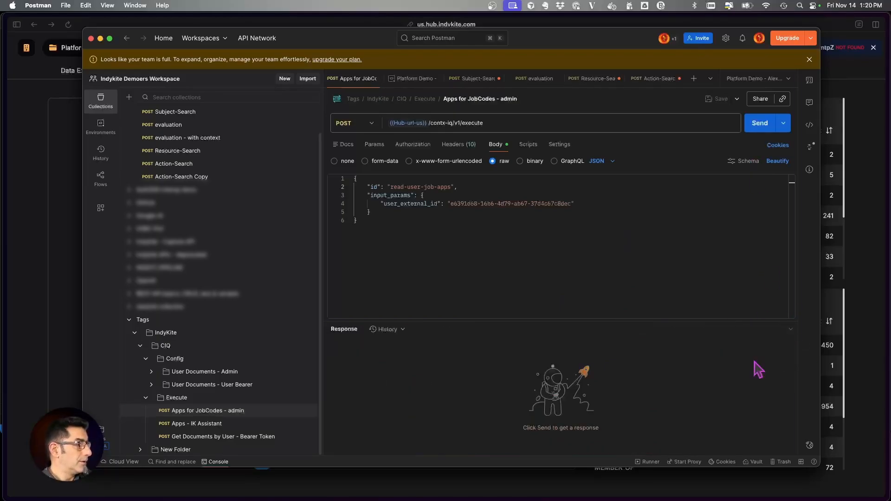
pyautogui.click(760, 123)
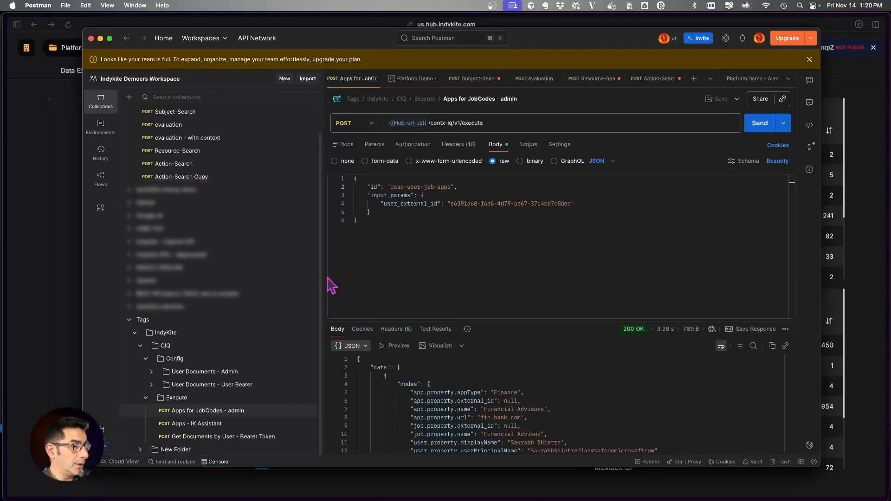
# Examine the response's app, job and user node properties and the relGrant relationship details
pyautogui.scroll(-3, 711, 378)
pyautogui.scroll(3, 658, 381)
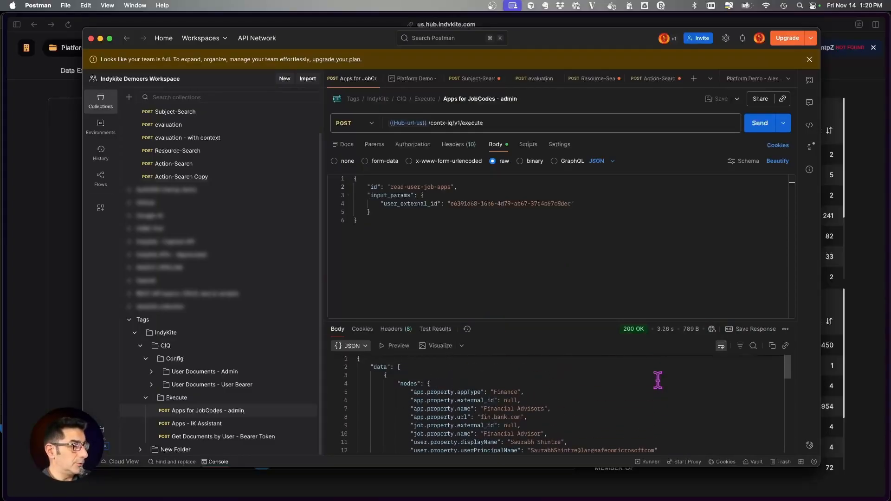
pyautogui.scroll(-5, 643, 411)
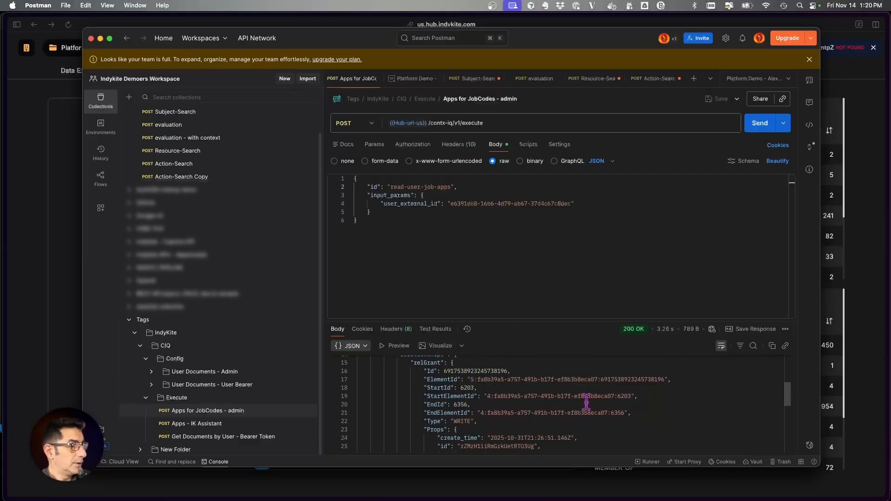
pyautogui.scroll(-4, 534, 411)
pyautogui.scroll(-2, 537, 400)
pyautogui.scroll(6, 537, 401)
pyautogui.scroll(2, 537, 400)
pyautogui.scroll(-3, 537, 400)
pyautogui.scroll(2, 537, 401)
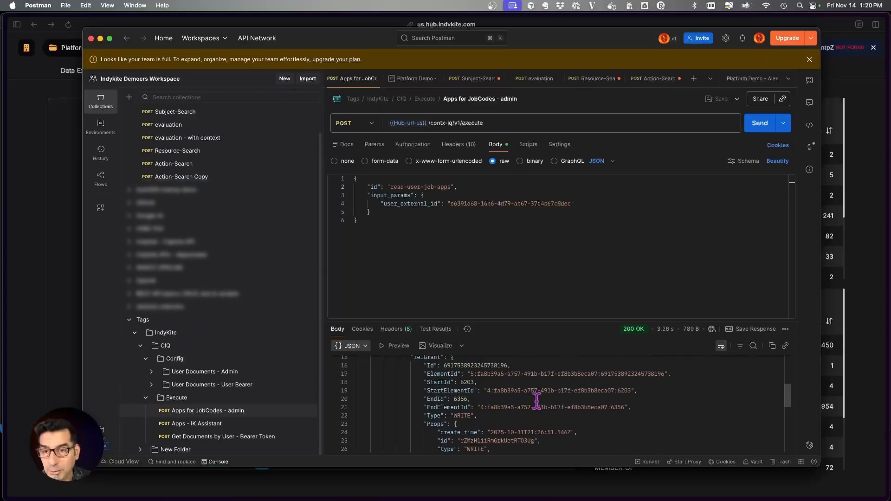
pyautogui.scroll(5, 537, 400)
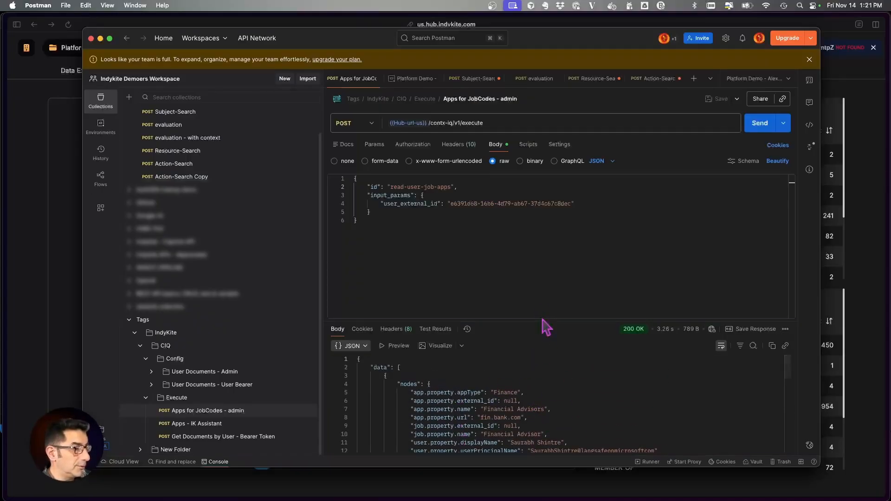
# Enlarge the response area and examine the relGrant and relHas relationship details of the Apps for JobCodes - admin response
pyautogui.moveTo(543, 319); pyautogui.dragTo(554, 233)
pyautogui.scroll(-5, 591, 332)
pyautogui.click(479, 355)
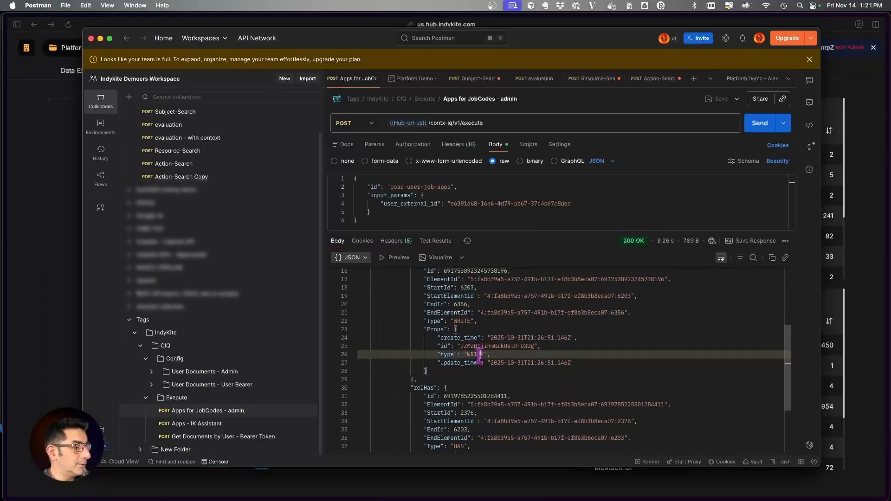
pyautogui.scroll(-4, 480, 356)
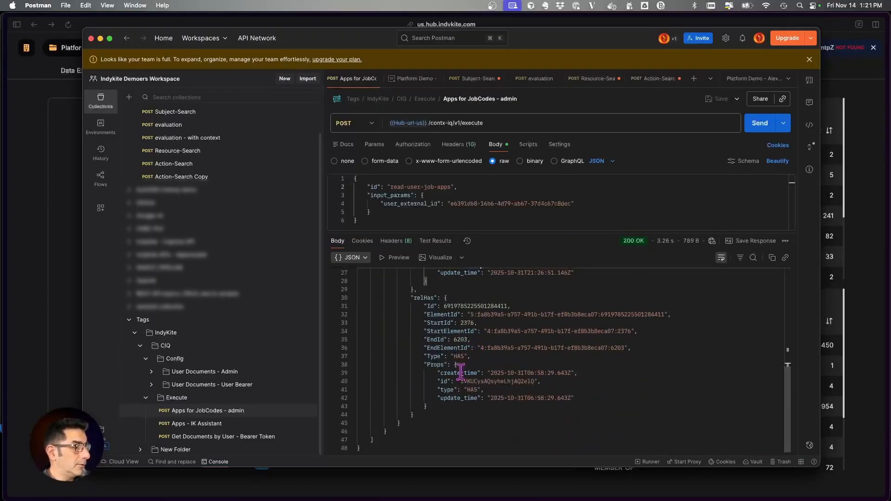
pyautogui.scroll(8, 529, 411)
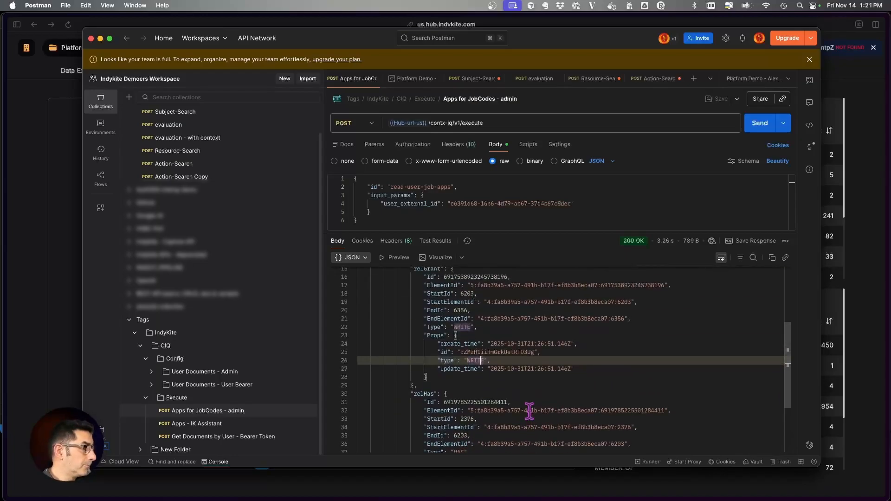
pyautogui.scroll(2, 529, 412)
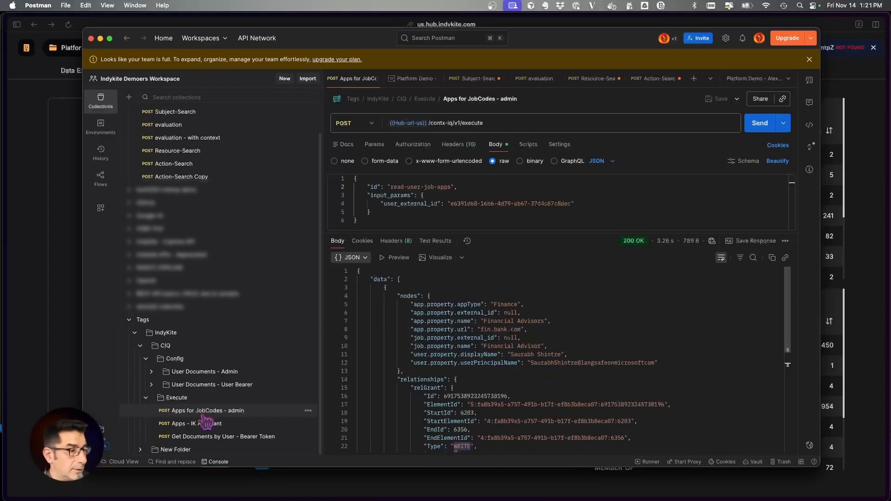
# Open the Get Documents by User - Bearer Token request and view its JSON body
pyautogui.click(238, 439)
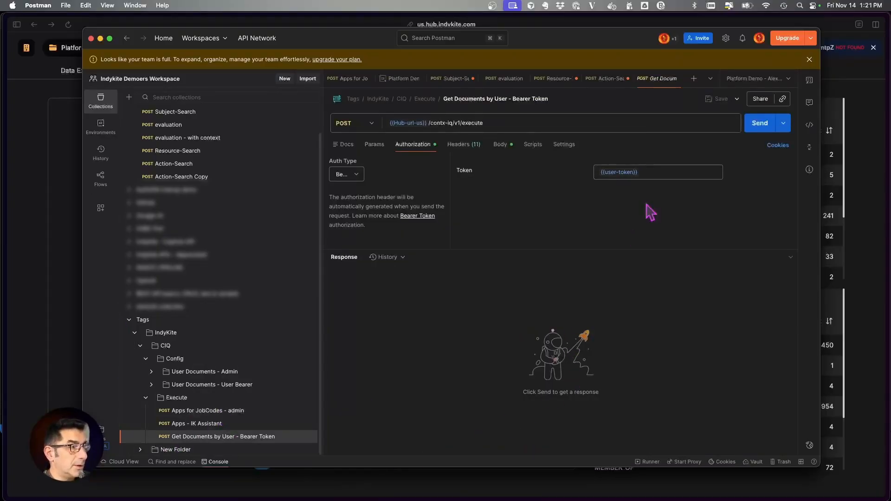
pyautogui.click(505, 148)
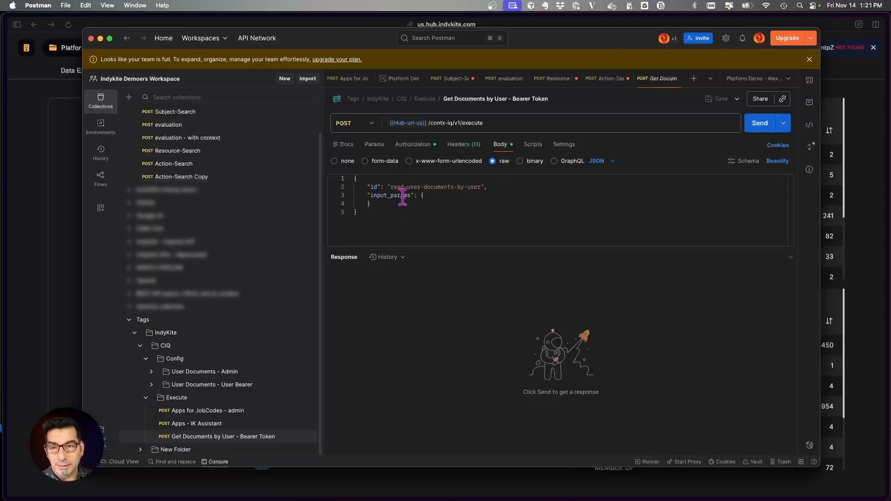
# Switch to the browser, open the Toolbelt login page and log out of the current eBanking session
pyautogui.click(27, 204)
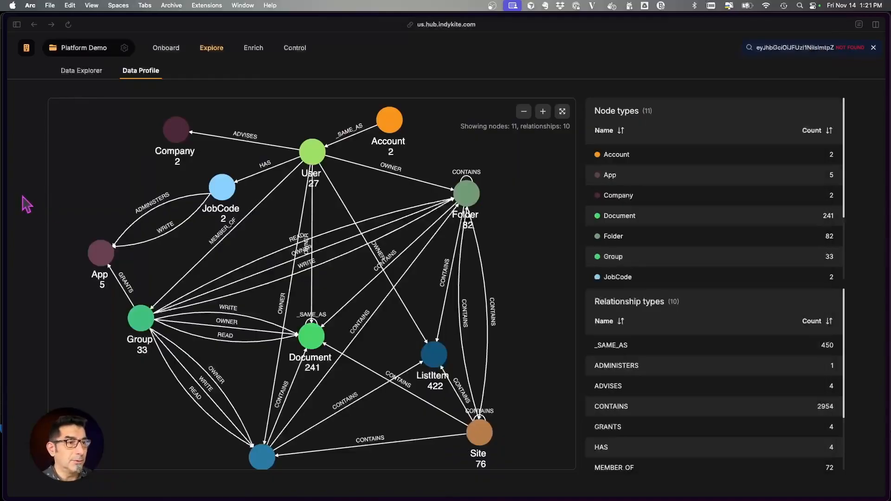
pyautogui.click(17, 24)
pyautogui.click(47, 148)
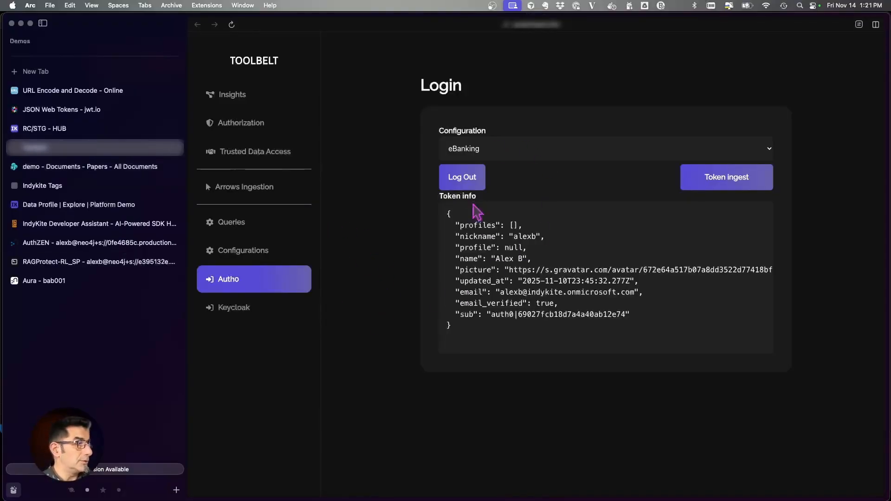
pyautogui.click(452, 182)
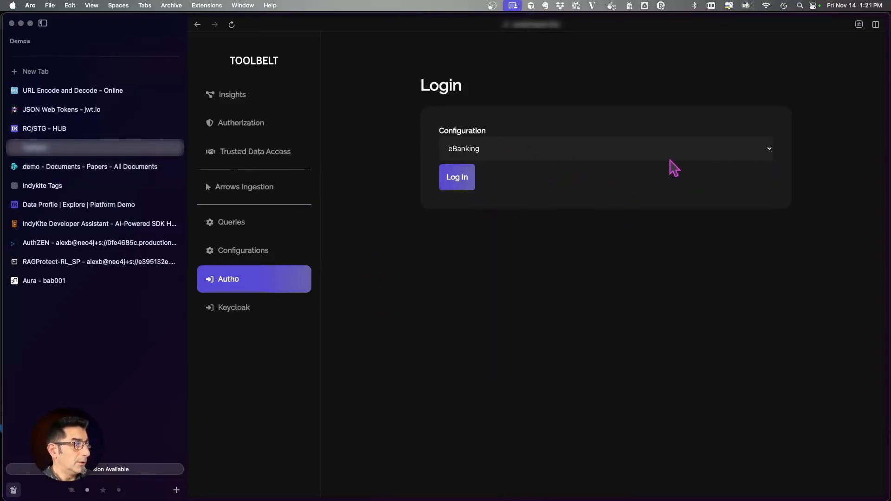
# Choose the SharePoint Demo configuration and log in to Toolbelt with the prefilled credentials
pyautogui.click(635, 156)
pyautogui.click(521, 175)
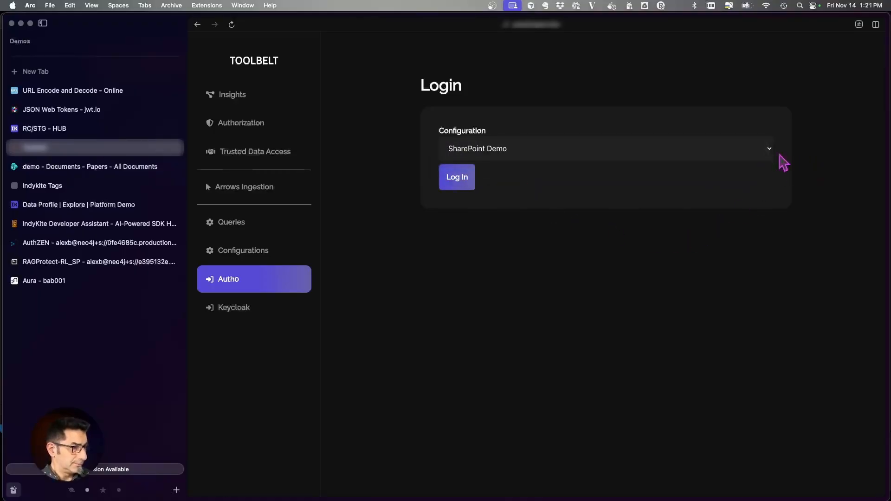
pyautogui.click(440, 187)
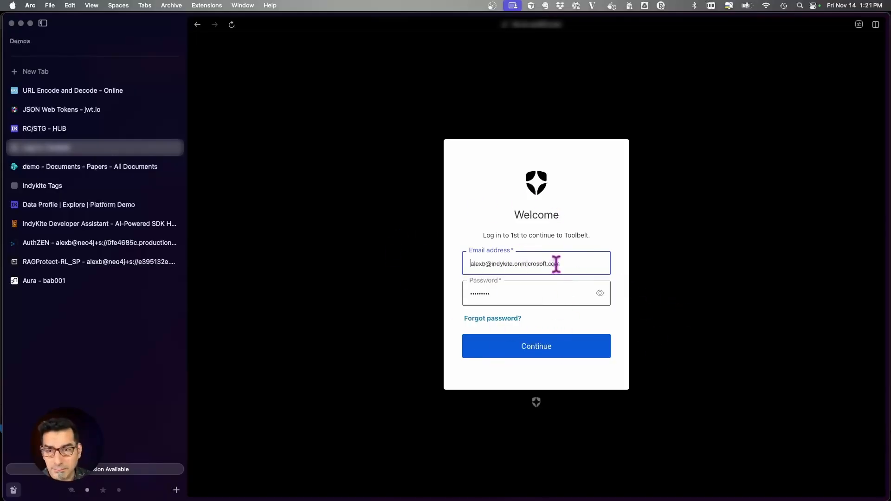
pyautogui.click(556, 353)
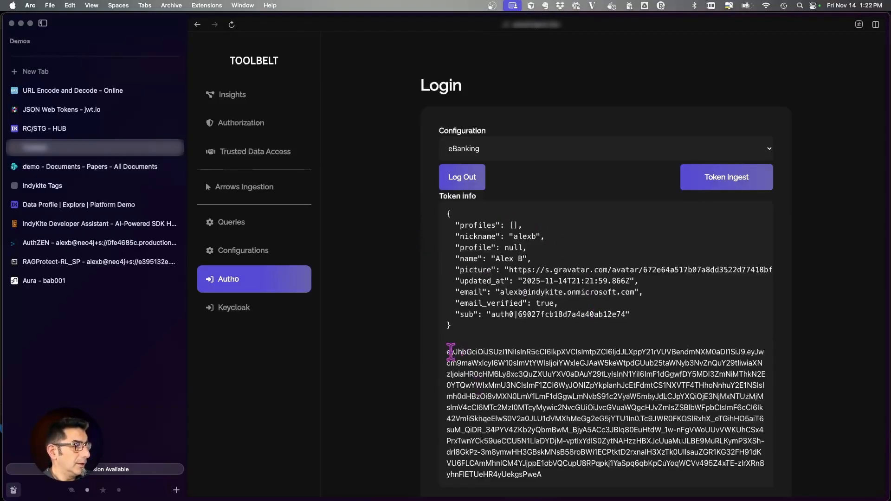
# Copy the full access token shown below the token info and switch to Postman
pyautogui.scroll(-1, 448, 352)
pyautogui.moveTo(447, 334); pyautogui.dragTo(542, 472)
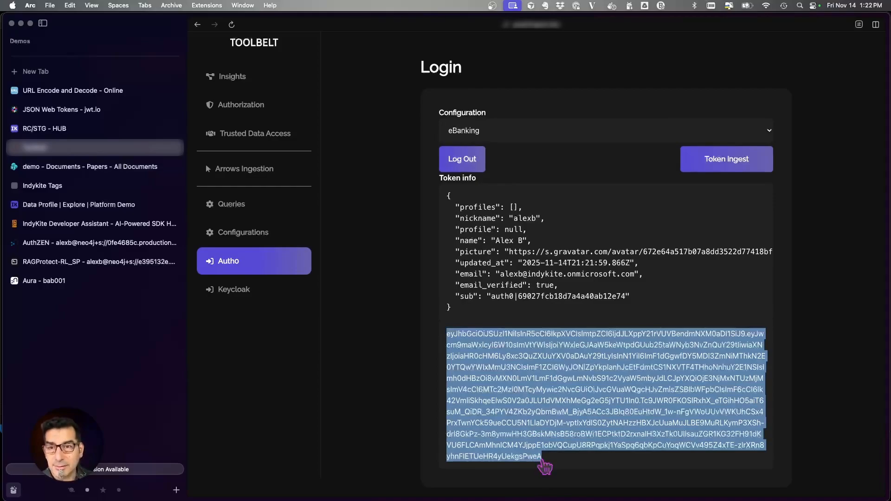
pyautogui.press('super+Tab')
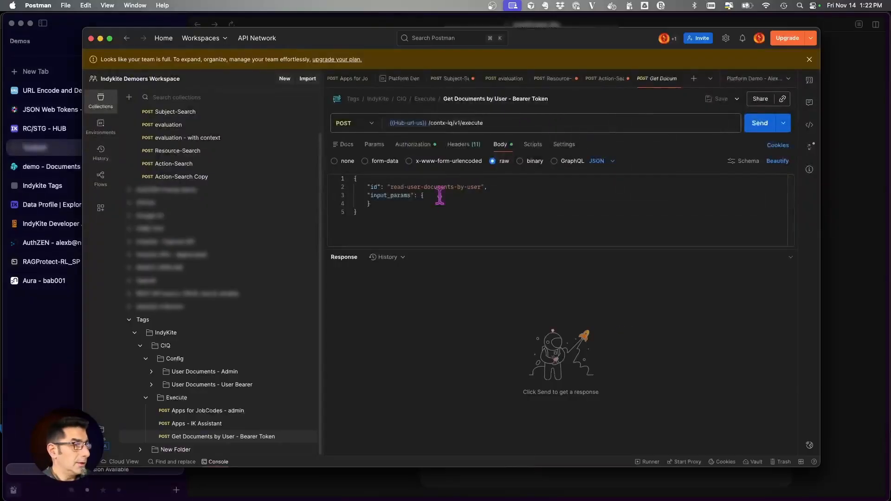
# Replace the user-token variable's value in the request's authorization settings with the copied access token
pyautogui.click(413, 145)
pyautogui.click(619, 171)
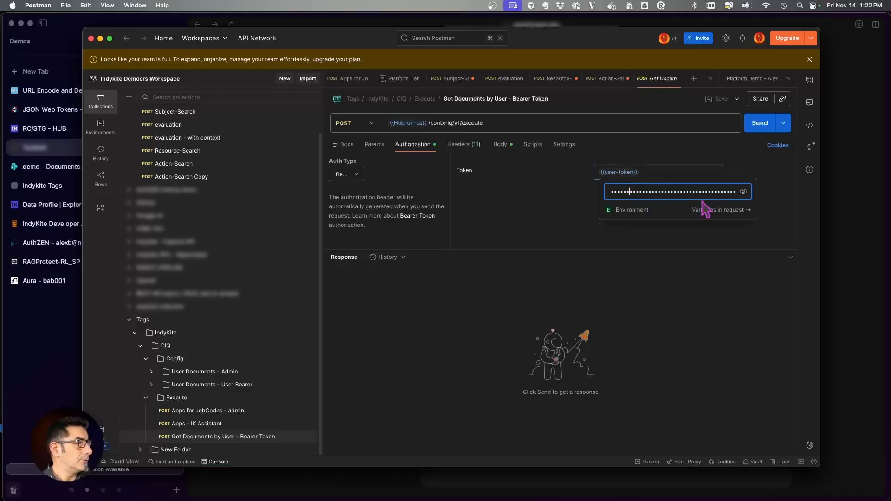
pyautogui.click(743, 191)
pyautogui.moveTo(621, 174)
pyautogui.click(743, 192)
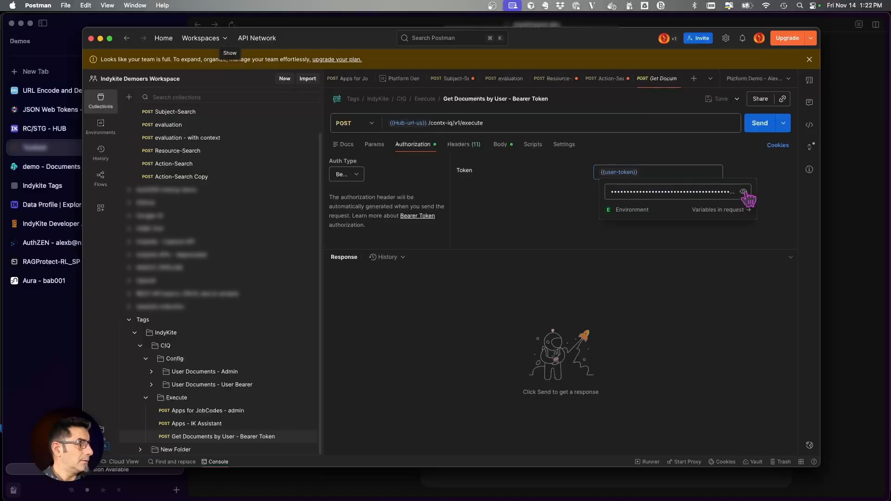
pyautogui.press('super+a')
pyautogui.press('super+c')
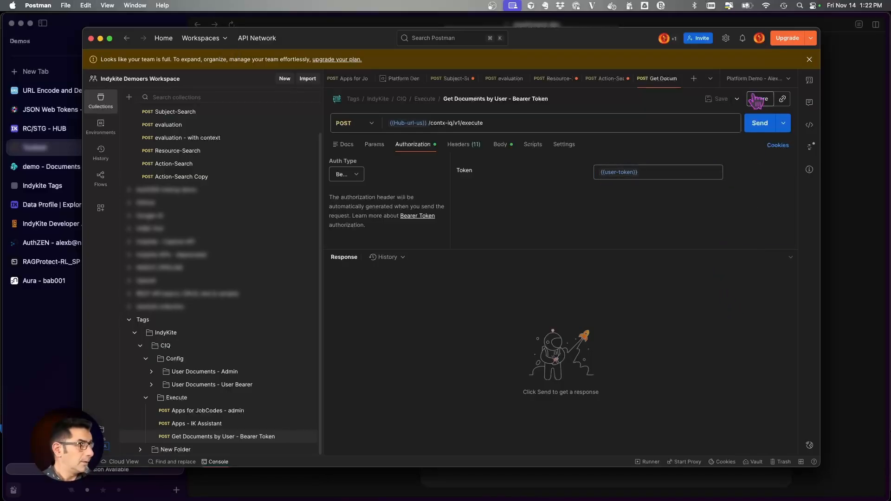
# Send the Get Documents by User - Bearer Token request and look through the documents in the response
pyautogui.click(759, 124)
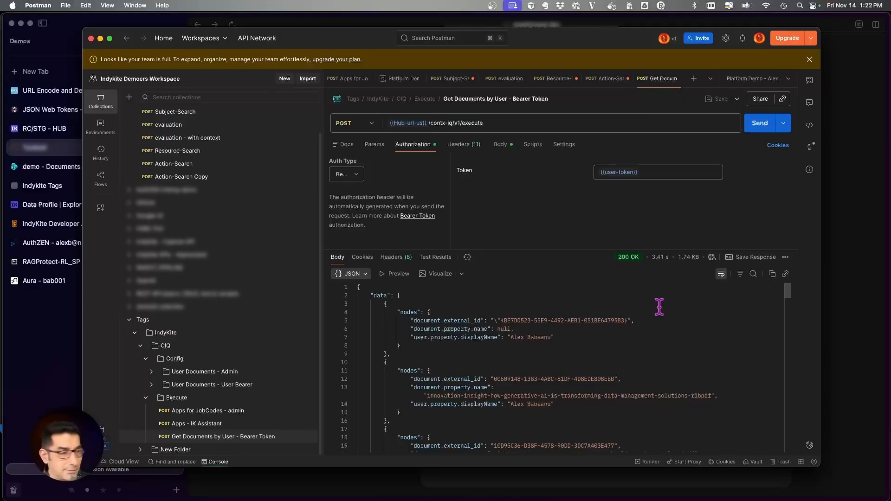
pyautogui.scroll(-4, 563, 355)
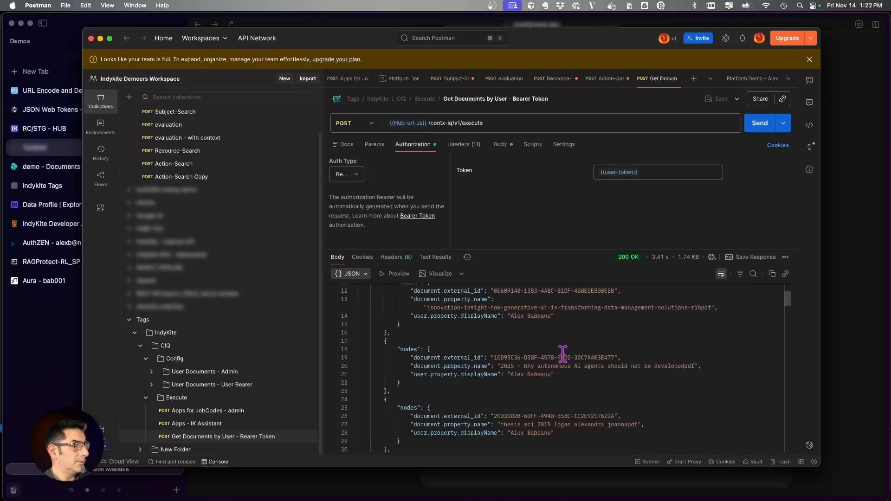
pyautogui.scroll(-8, 563, 355)
pyautogui.scroll(-3, 562, 355)
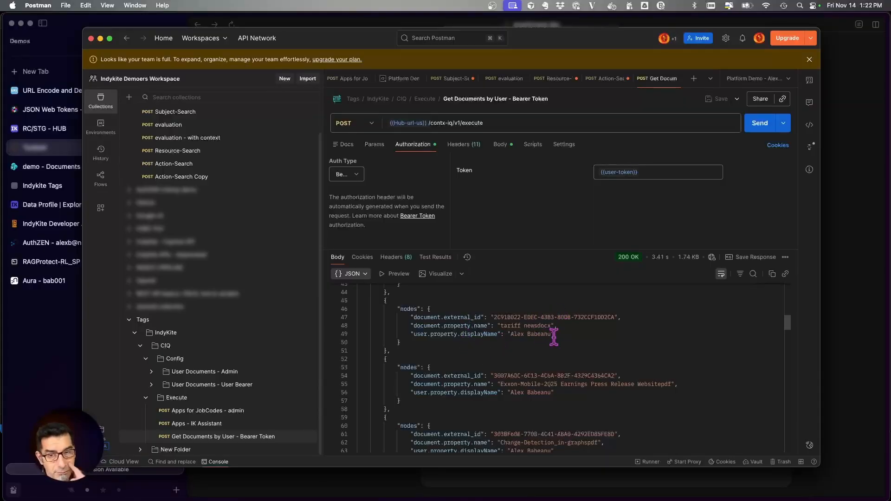
pyautogui.scroll(-6, 534, 339)
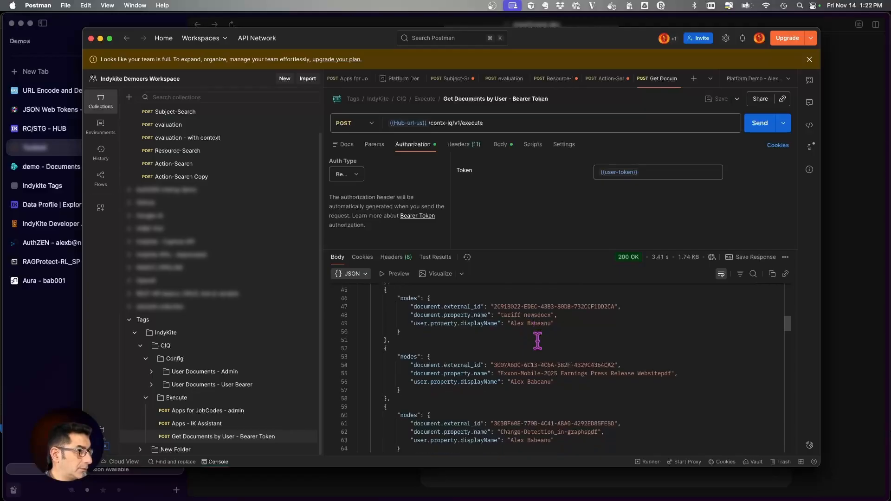
pyautogui.scroll(-4, 538, 342)
pyautogui.scroll(-15, 538, 342)
pyautogui.scroll(-5, 537, 341)
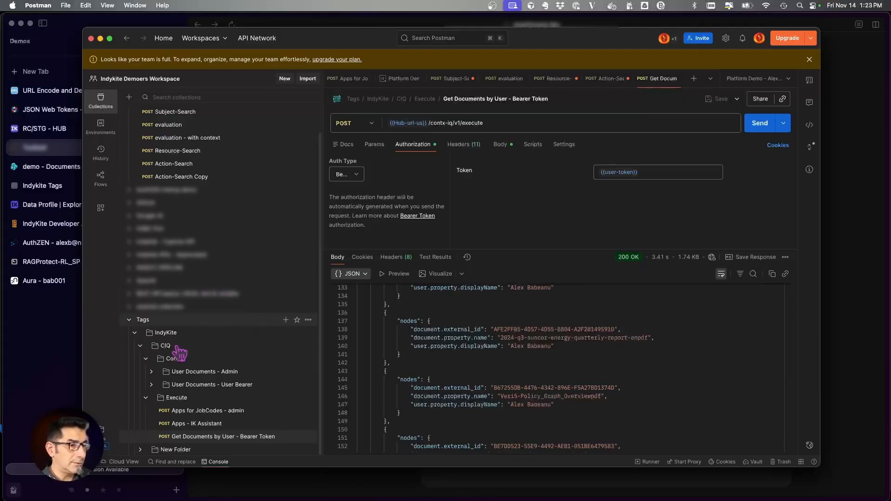
# Expand the User Documents - Admin folder and view the full body of the Create CIQ Policy - User Documents request
pyautogui.click(151, 372)
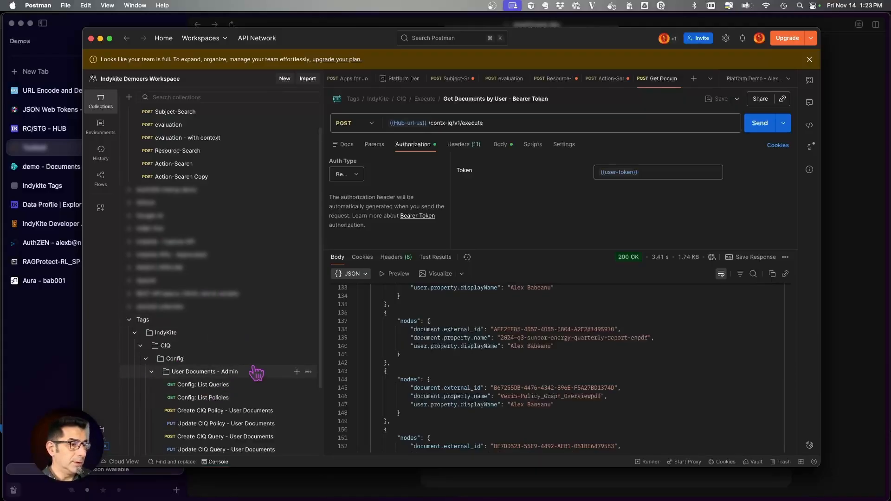
pyautogui.scroll(-3, 255, 372)
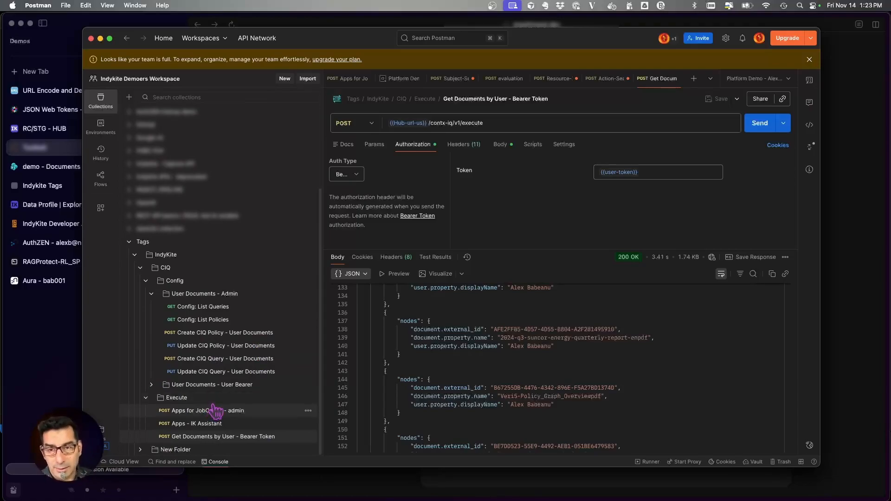
pyautogui.click(250, 335)
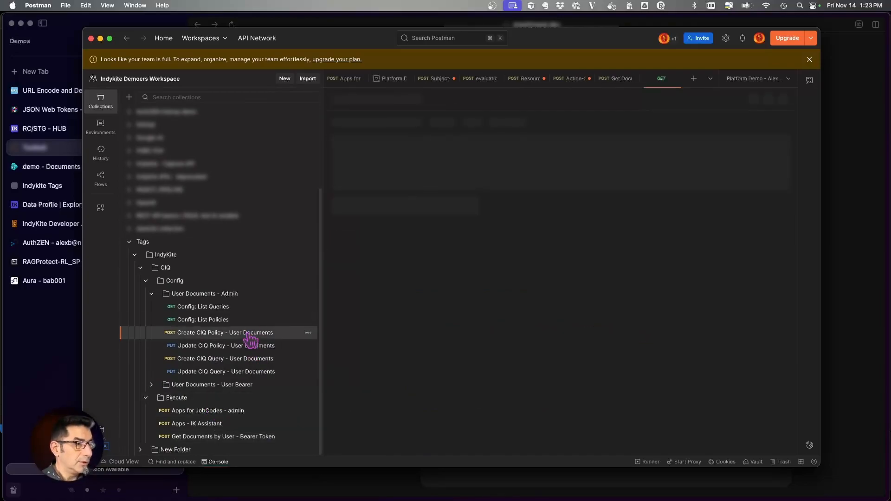
pyautogui.moveTo(508, 251); pyautogui.dragTo(504, 331)
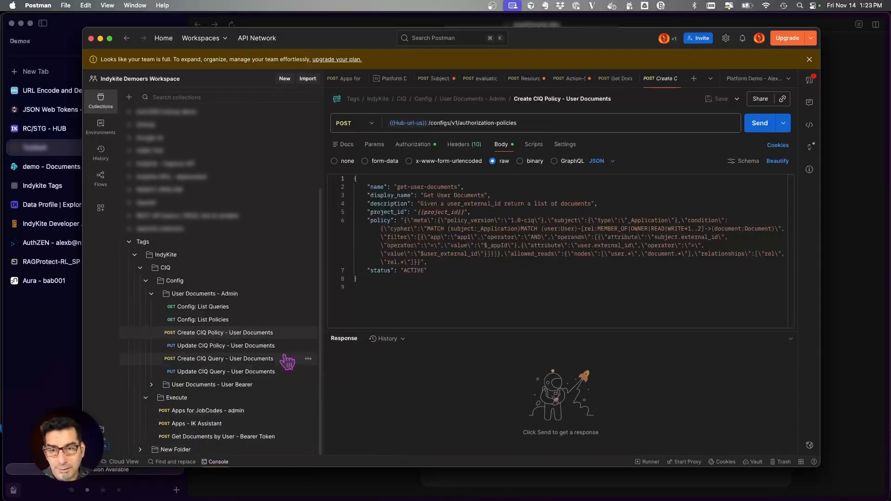
# Open the Config: List Queries request, check its headers and body, and send it
pyautogui.click(213, 310)
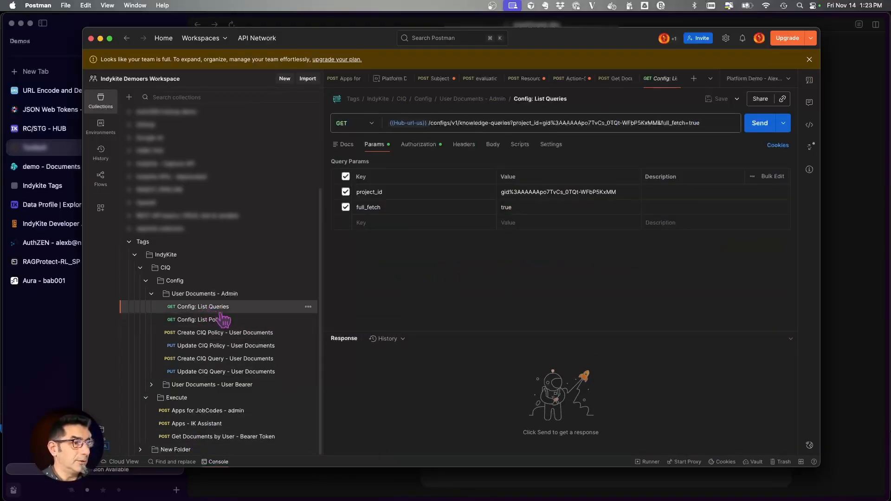
pyautogui.click(465, 145)
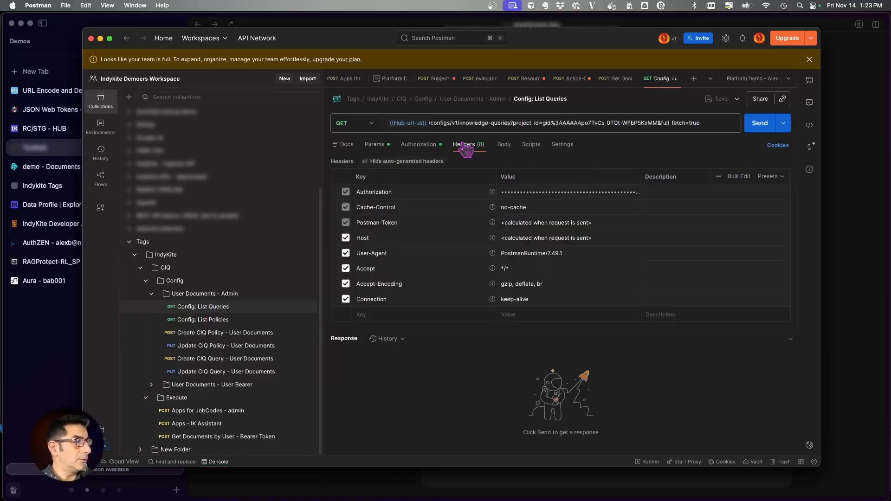
pyautogui.click(505, 144)
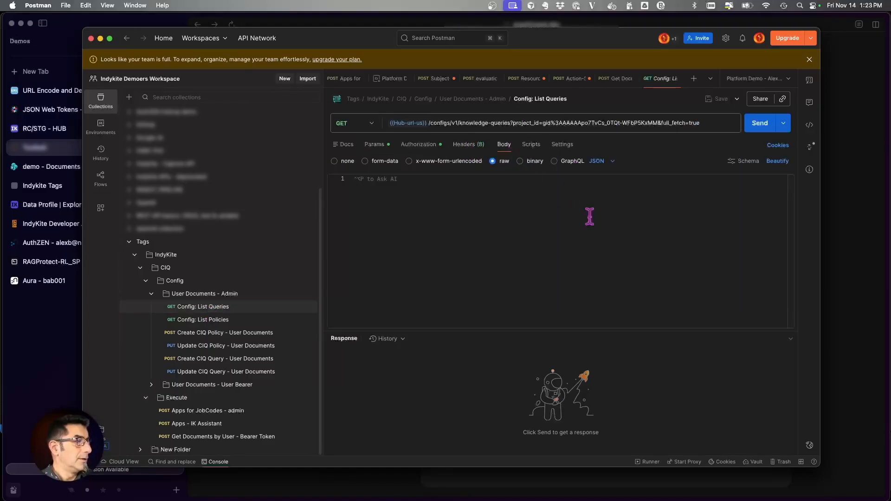
pyautogui.click(761, 129)
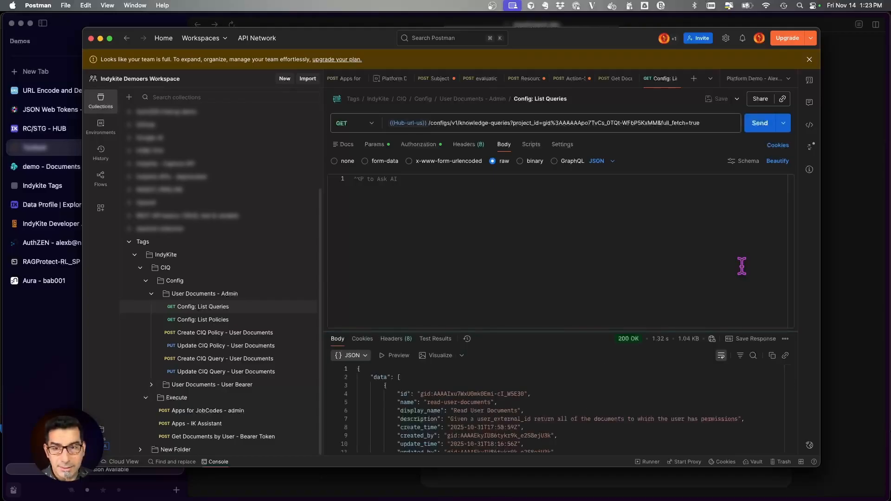
# Enlarge the response area and look through the knowledge queries returned by Config: List Queries
pyautogui.moveTo(621, 332); pyautogui.dragTo(622, 223)
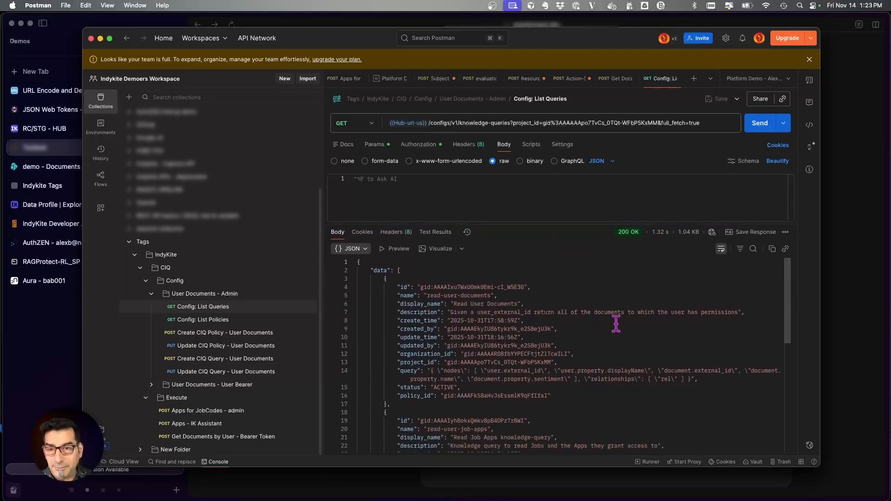
pyautogui.scroll(-10, 617, 324)
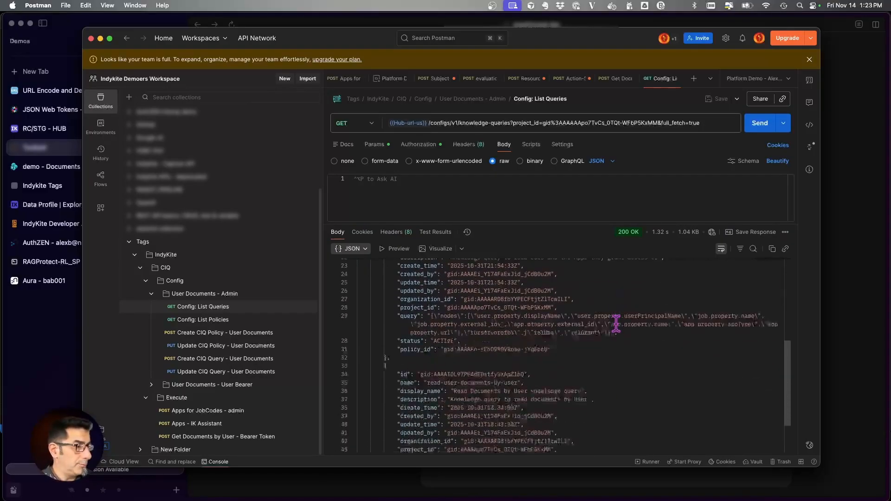
pyautogui.scroll(10, 616, 324)
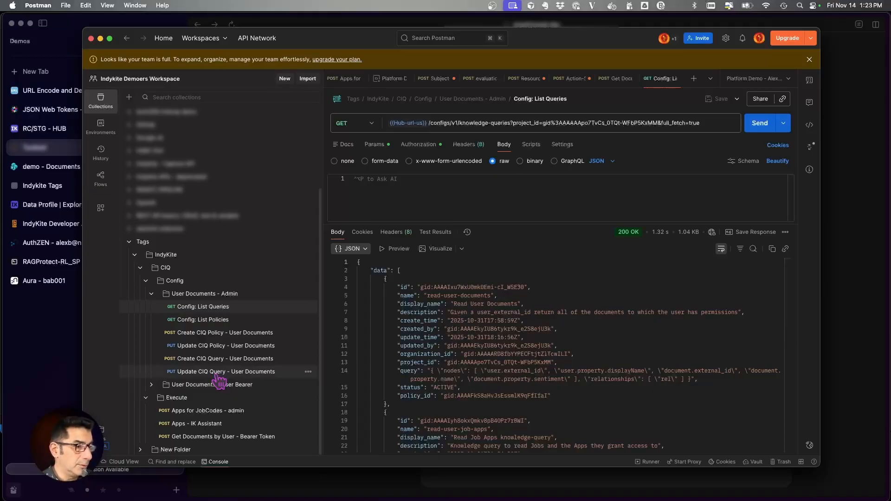
# Check the query id in the Get Documents by User - Bearer Token body and locate the matching read-user-documents-by-user entry in the List Queries response
pyautogui.click(245, 447)
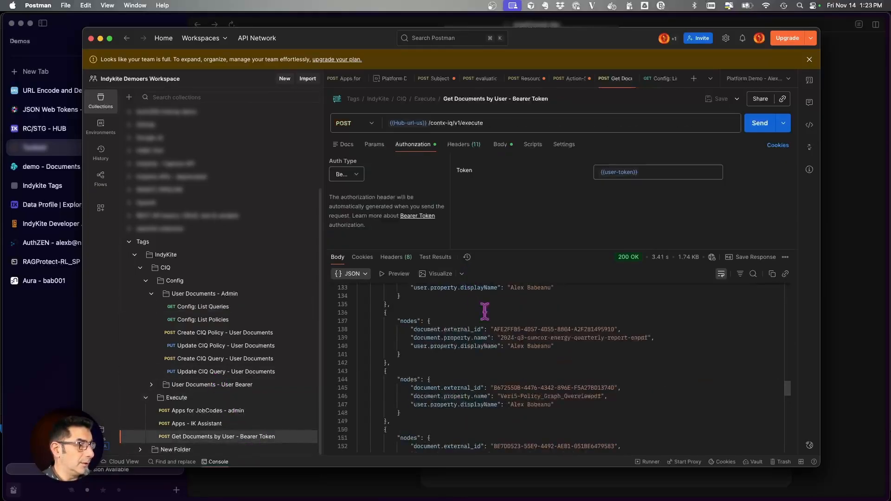
pyautogui.click(502, 145)
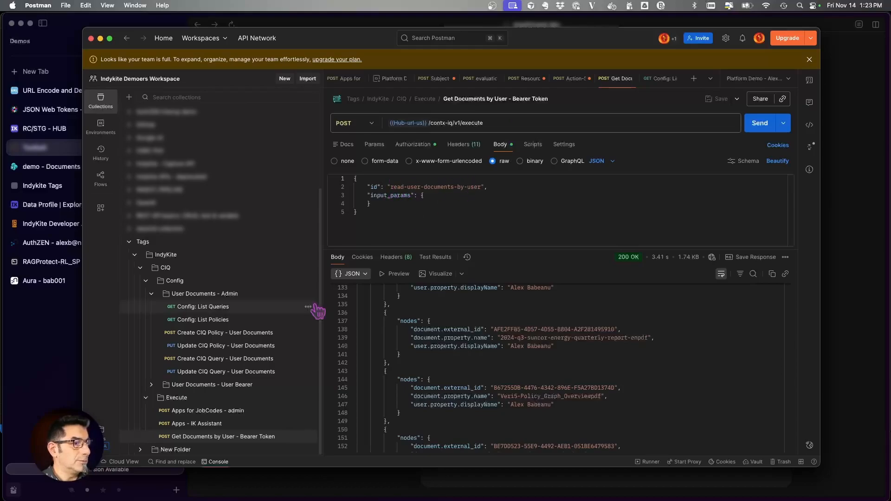
pyautogui.click(222, 308)
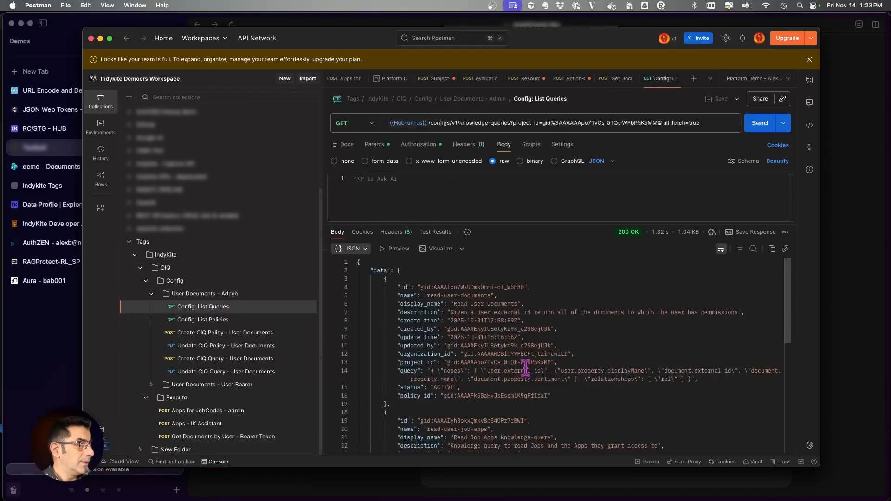
pyautogui.scroll(-10, 508, 423)
pyautogui.click(452, 349)
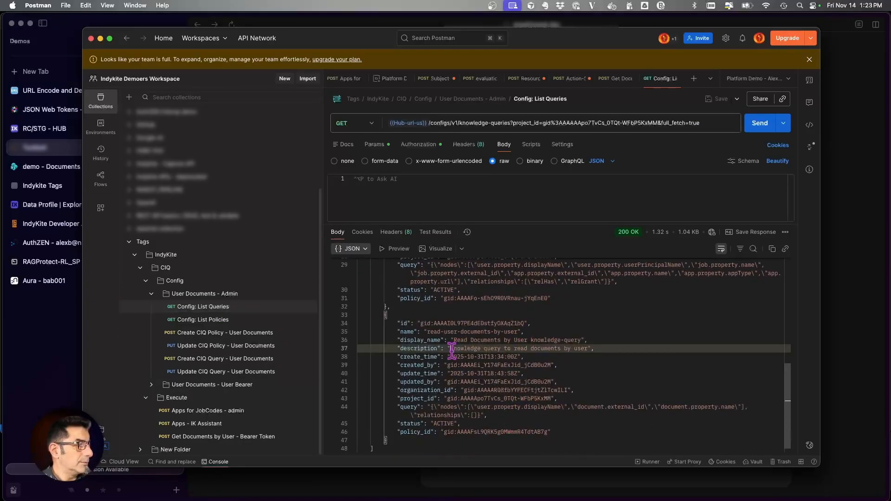